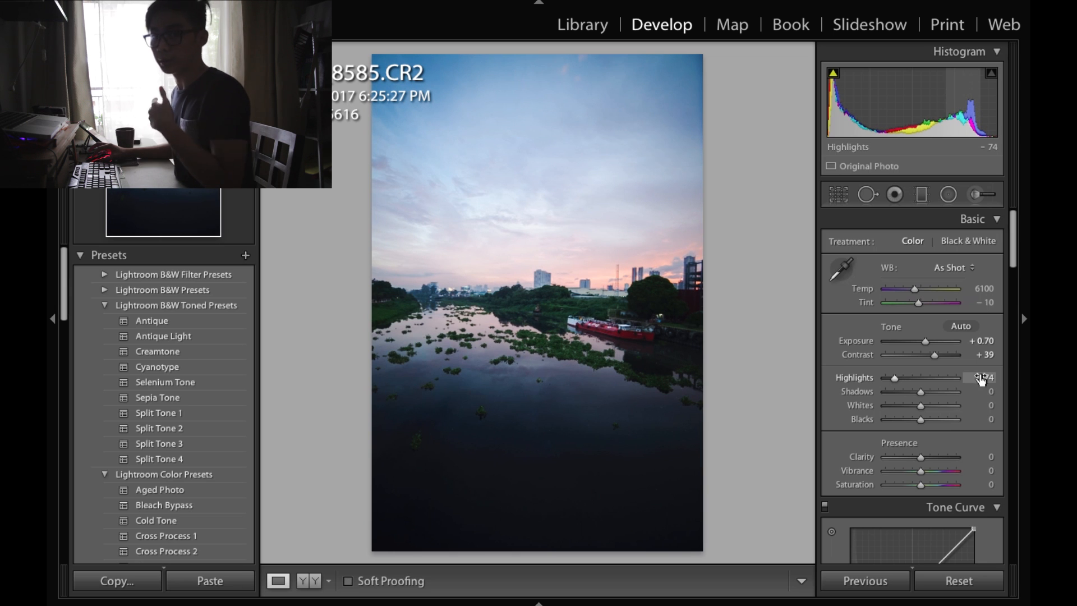
- Set Shadows to +45, Whites to −65 and Blacks to +38, and compare the result with the unedited photo
drag(982, 393, 956, 409)
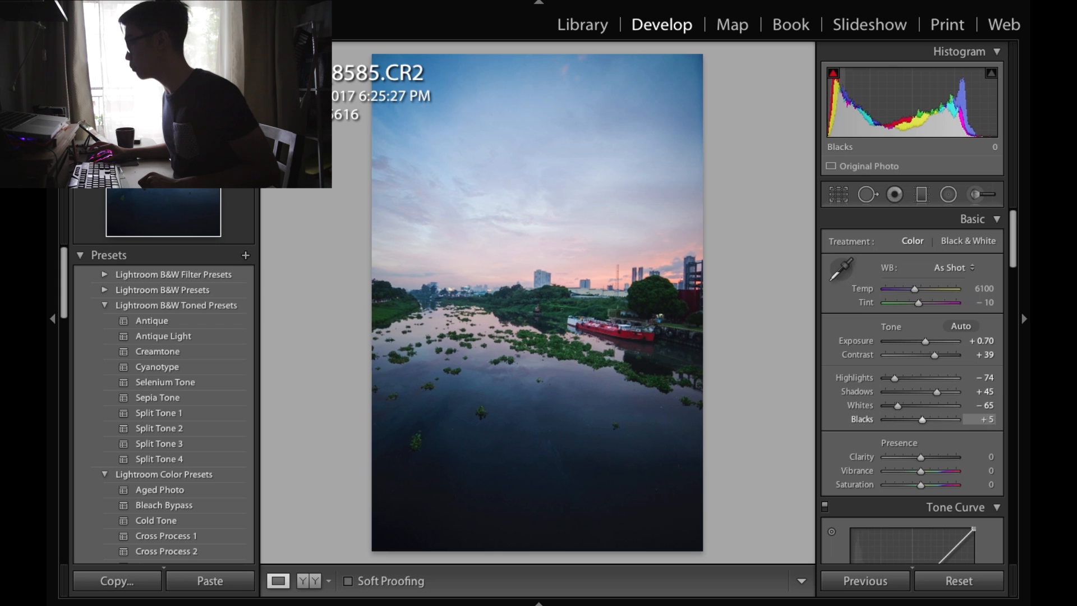
drag(984, 419, 989, 419)
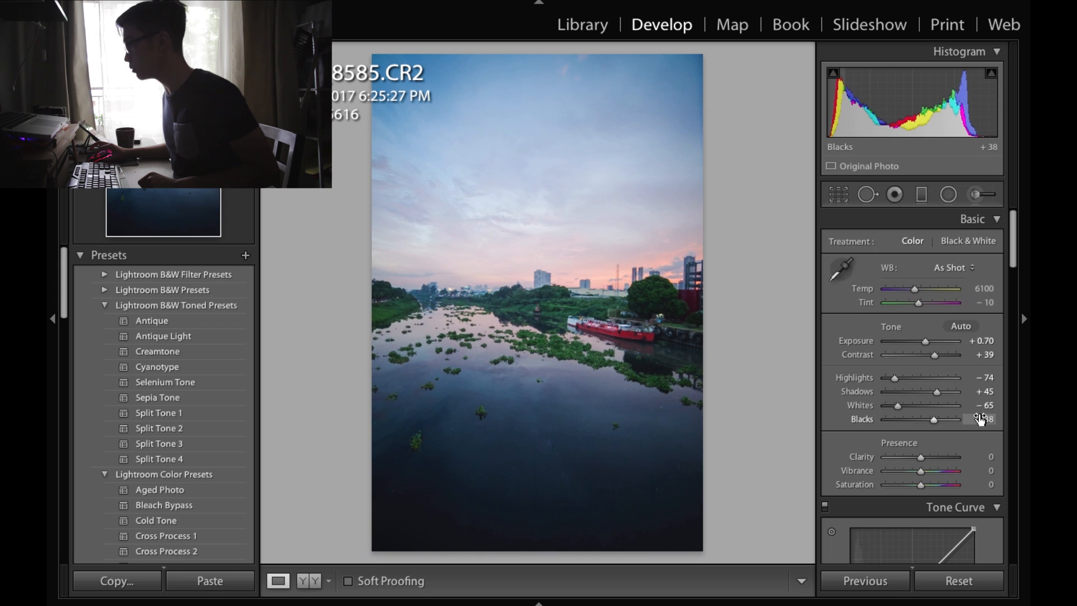
key(backslash)
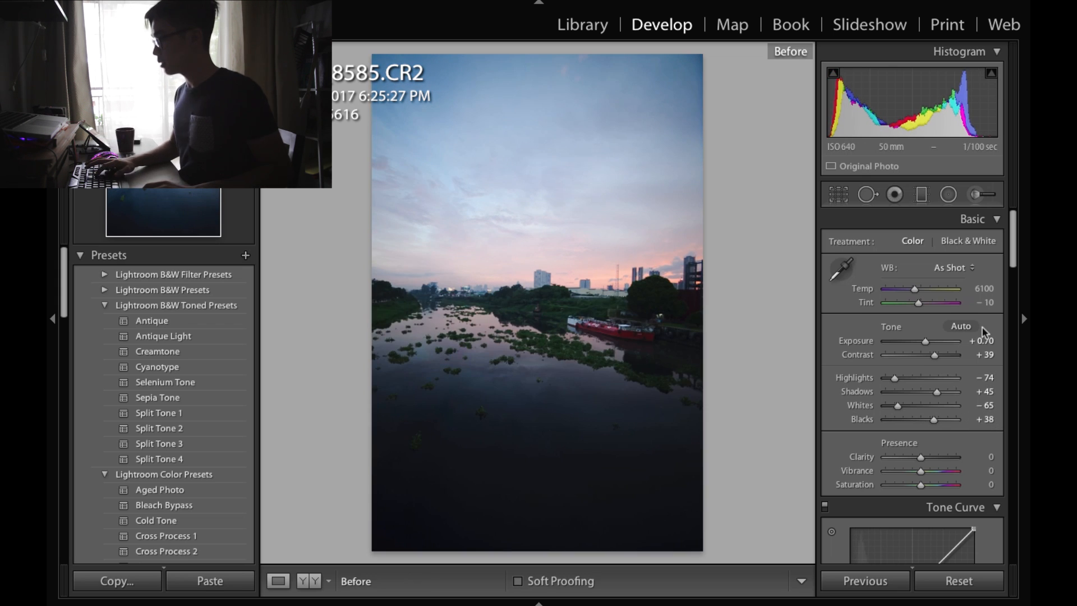
key(backslash)
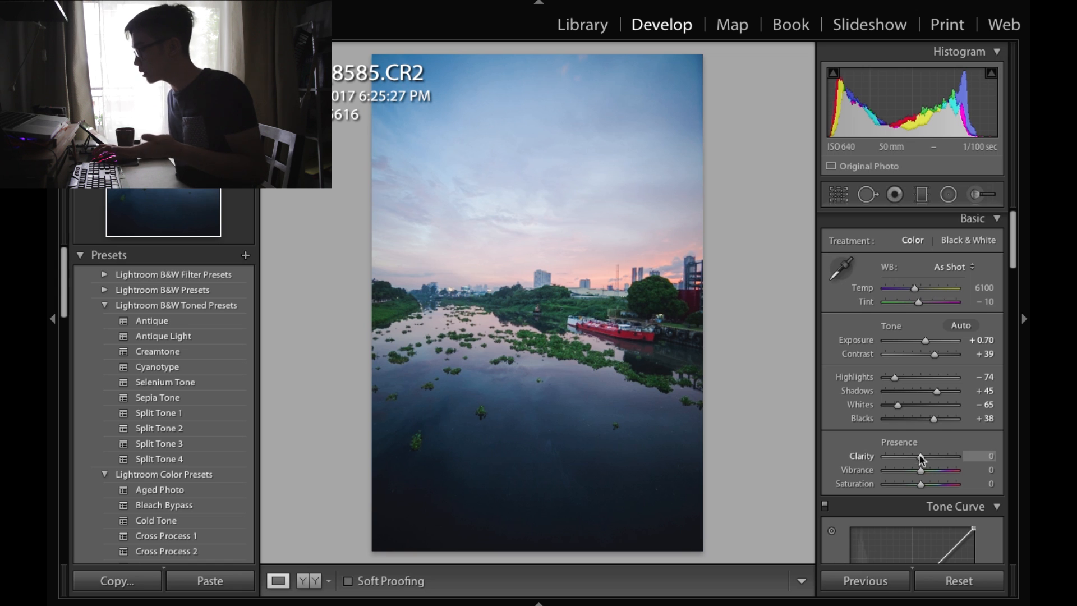
- Set Clarity to +17, Vibrance to −20 and Saturation to +15 in the basic presence adjustments
drag(920, 458, 916, 473)
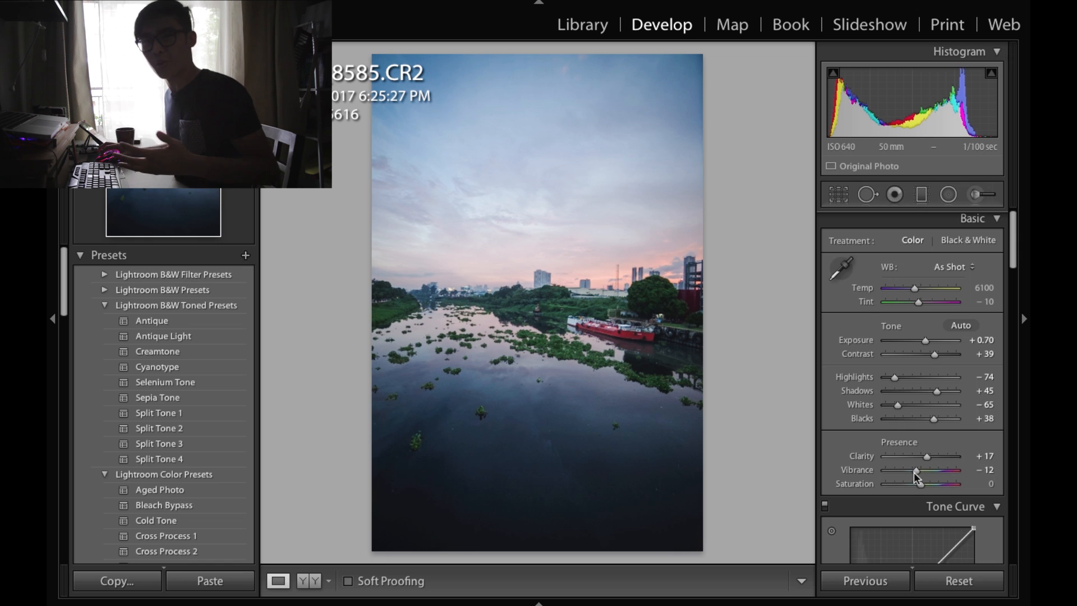
drag(918, 474, 926, 486)
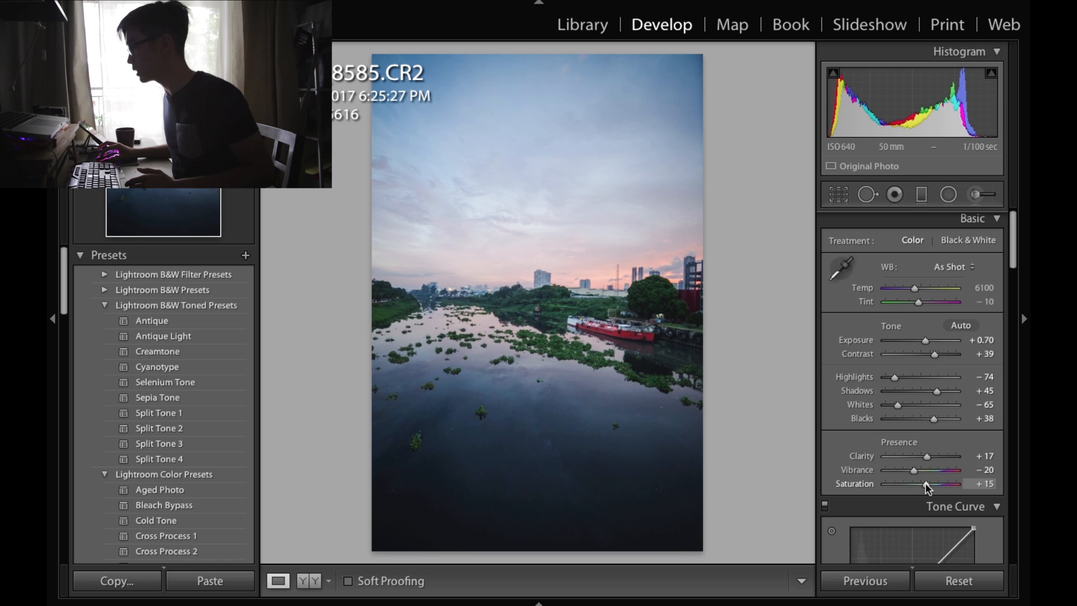
- Enable profile corrections, chromatic aberration removal and Constrain Crop in the basic lens corrections
scroll(953, 449, down, 10)
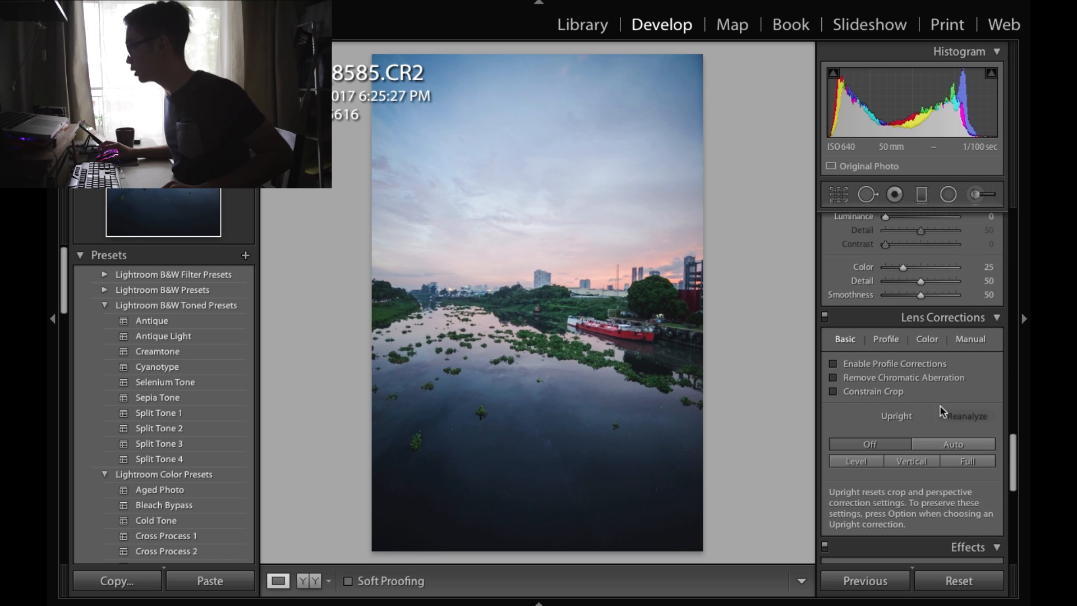
click(834, 364)
click(833, 378)
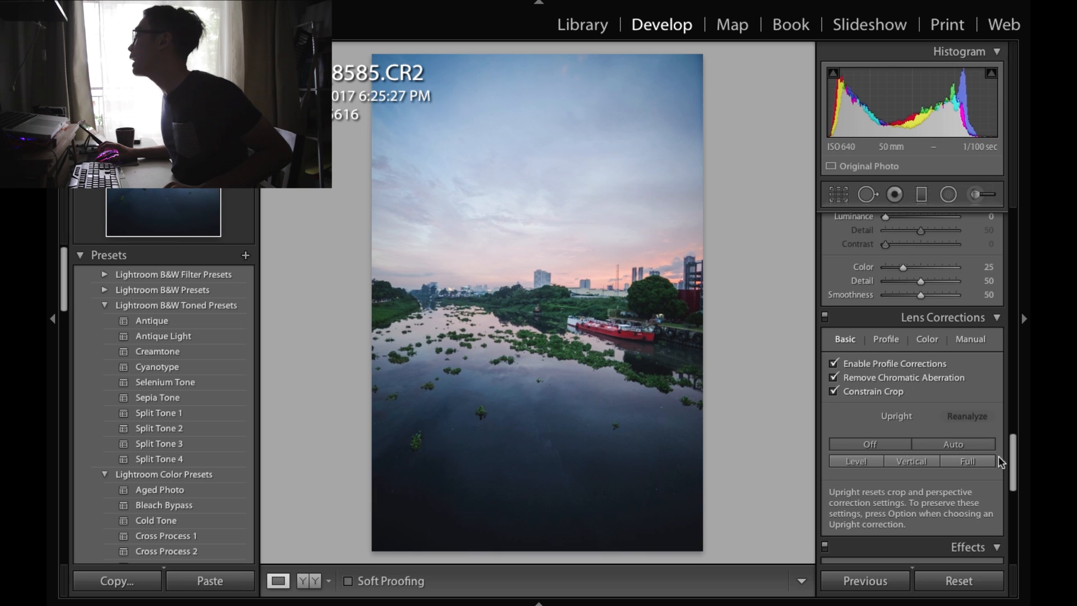
- Shape the RGB tone curve into an S with raised blacks, lowered shadows and points at 50.6/54.1% and 74.5/78.4%, then compare with the original
drag(1011, 450, 1008, 351)
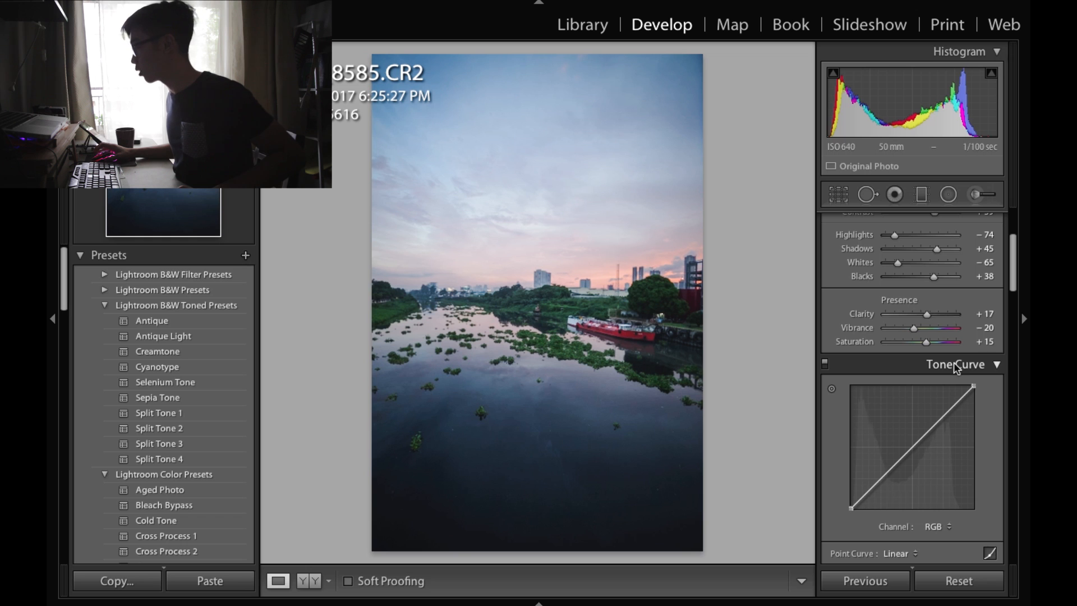
scroll(955, 365, down, 1)
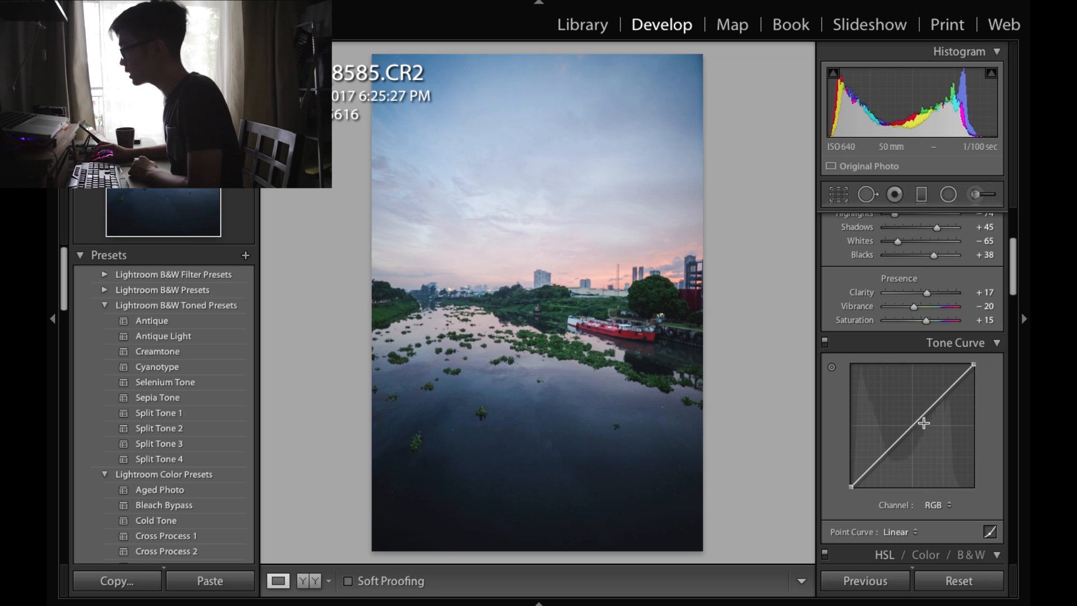
drag(880, 456, 851, 478)
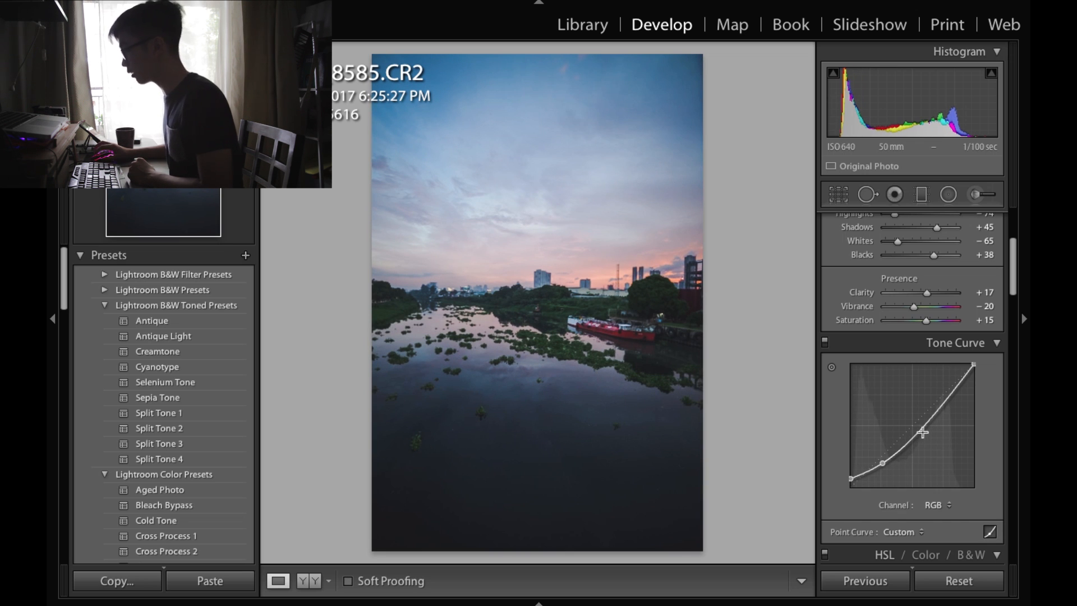
drag(916, 435, 943, 390)
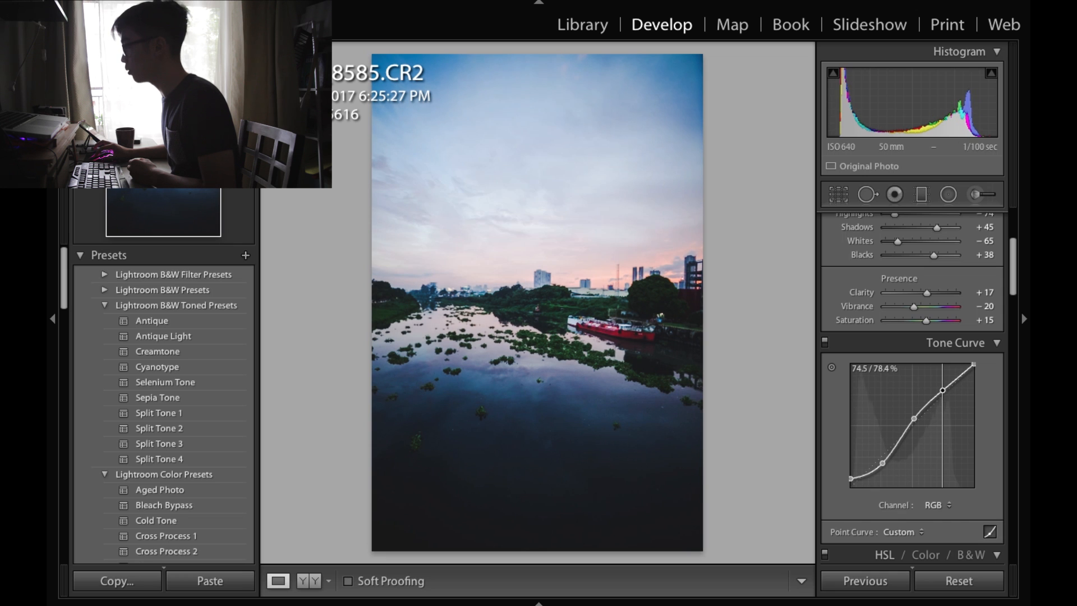
drag(914, 418, 914, 420)
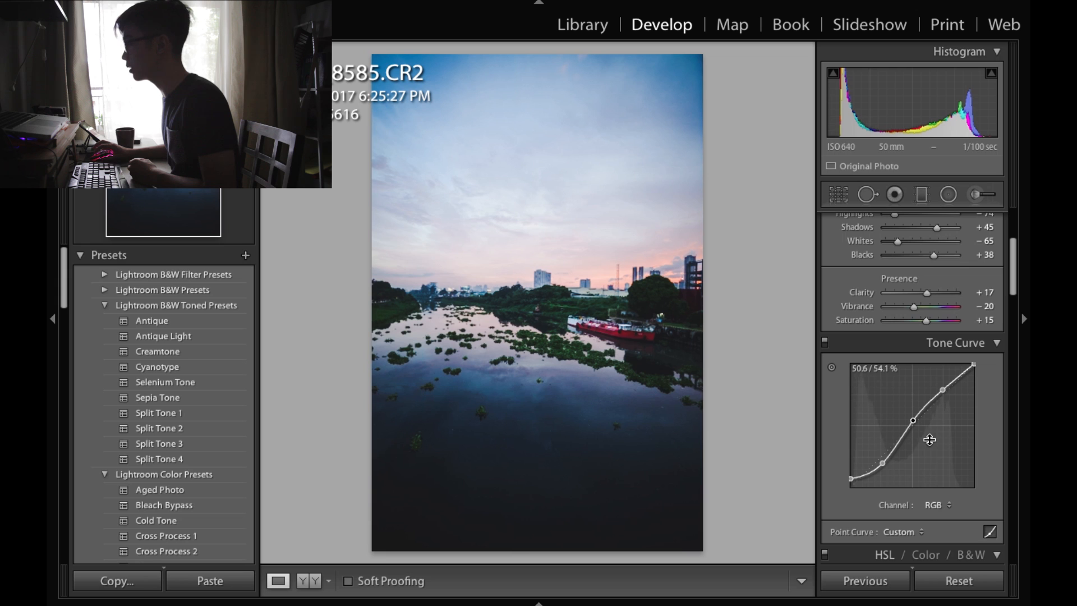
mouse_move(850, 477)
mouse_down()
mouse_move(883, 460)
mouse_move(851, 475)
mouse_up()
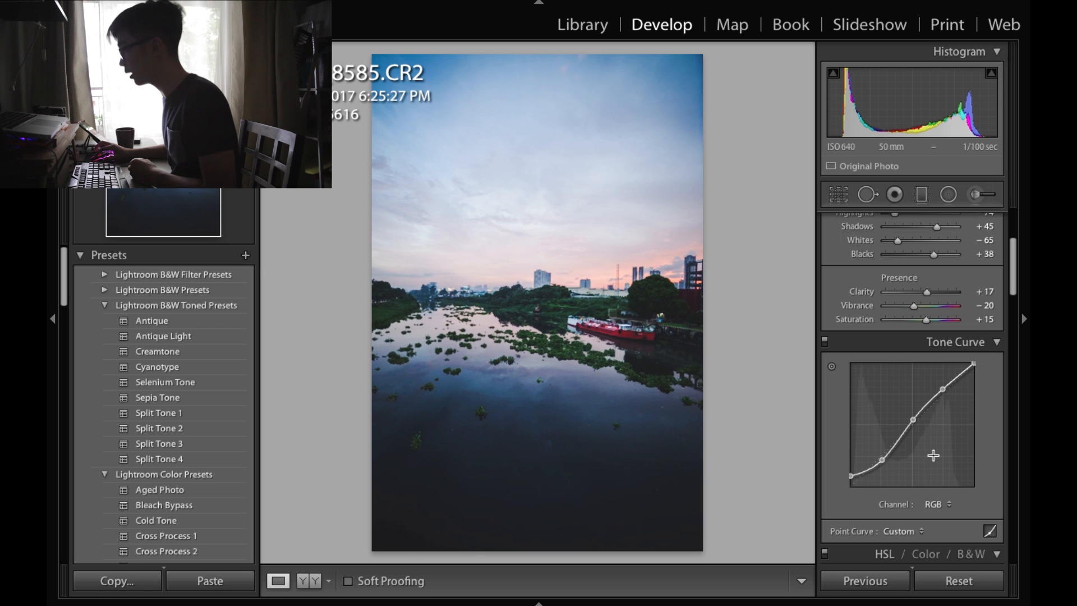
key(backslash)
key(backslash)
key(backslash)
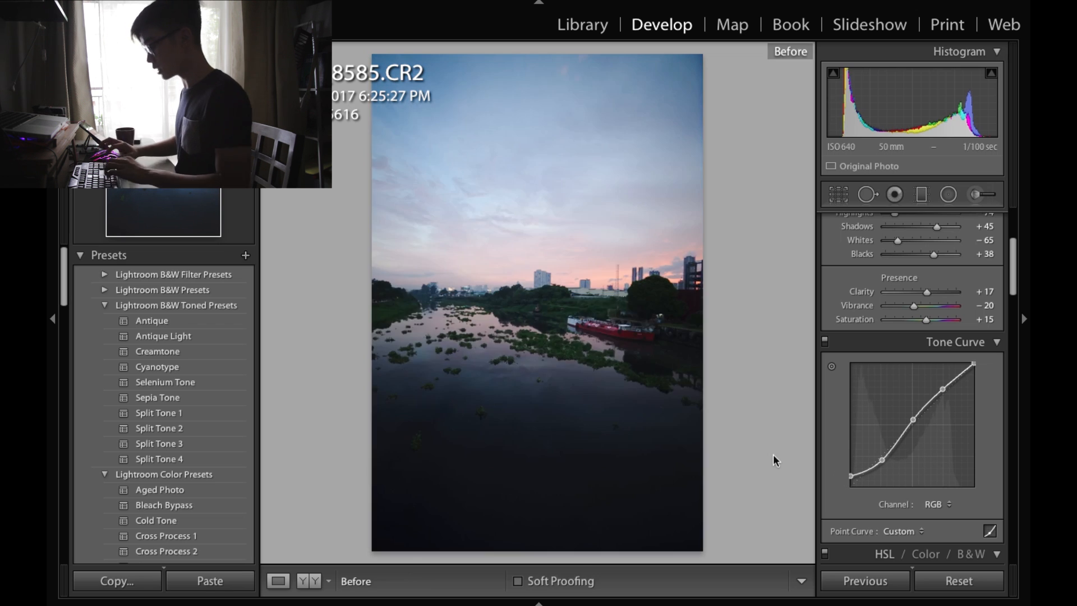
key(backslash)
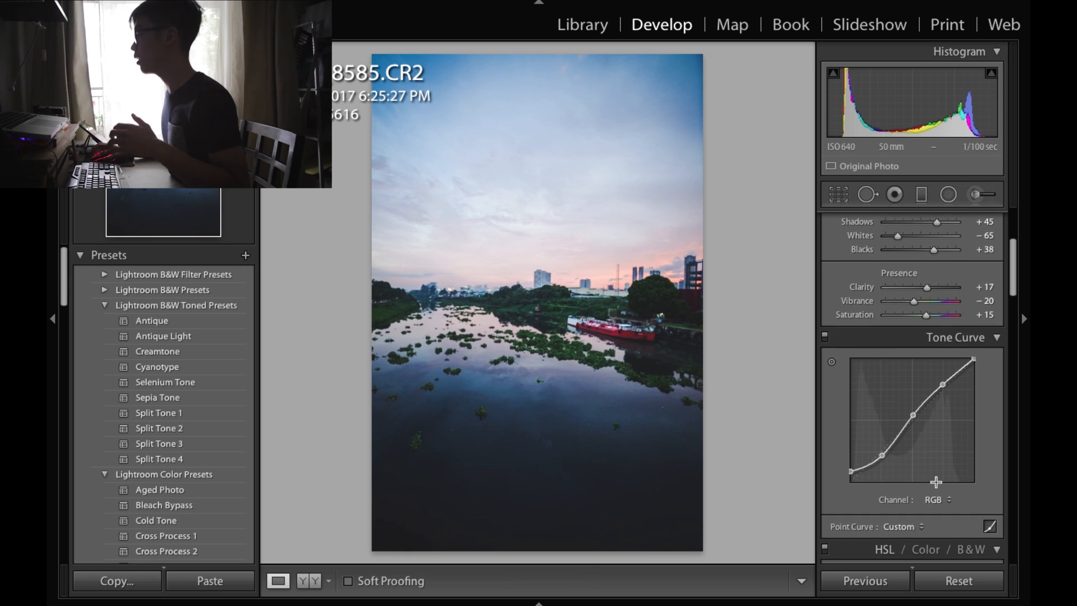
- In Camera Calibration, try extreme primary hues, then settle on Blue Primary hue −62 and Red Primary hue +39
scroll(943, 476, down, 4)
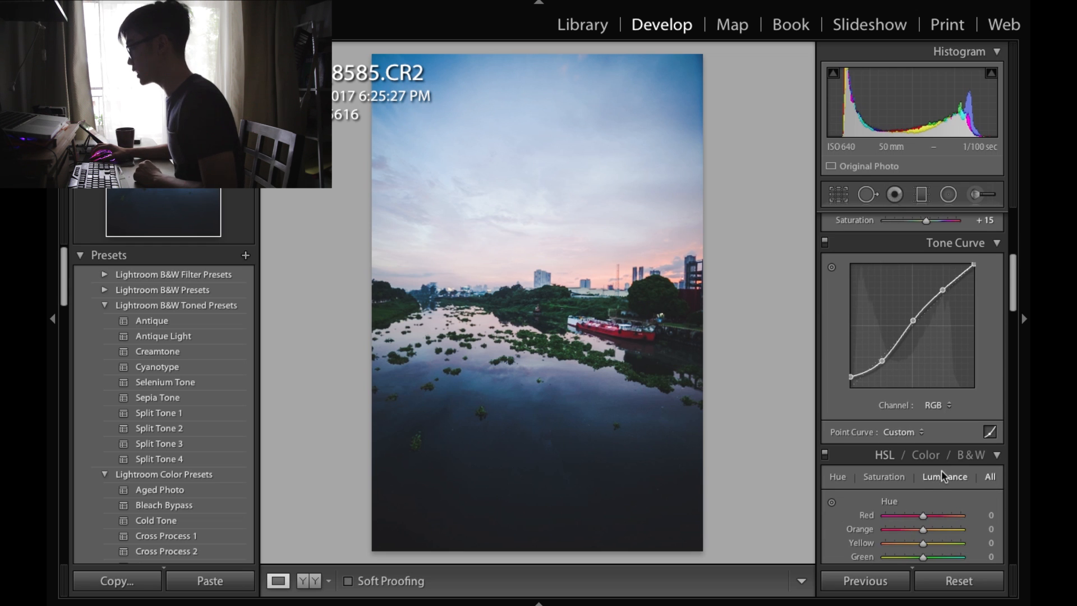
scroll(943, 477, down, 6)
scroll(981, 381, down, 1)
scroll(899, 365, down, 3)
scroll(950, 438, down, 1)
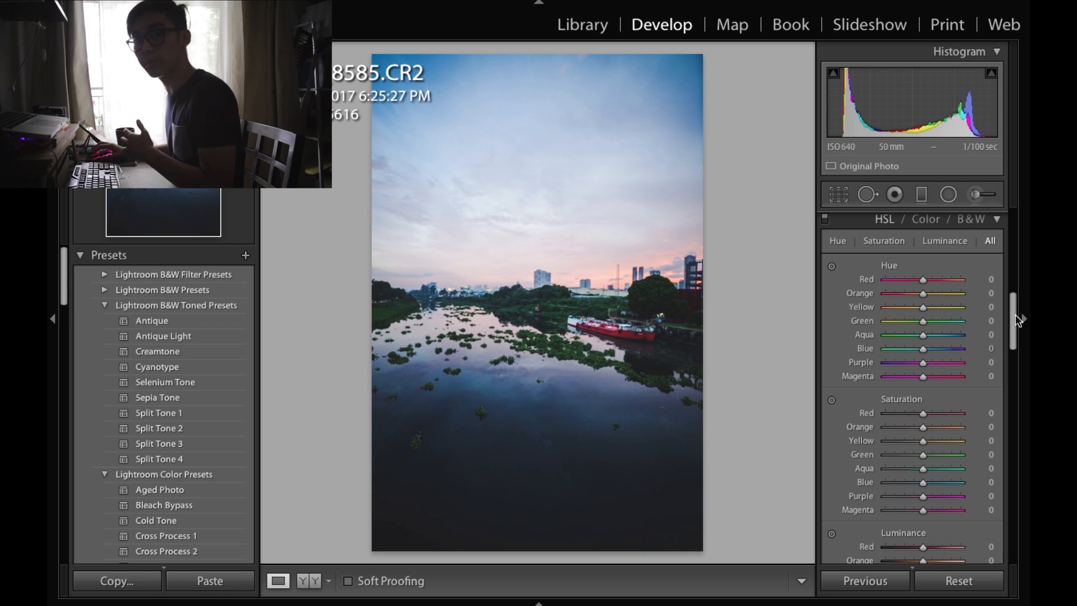
drag(1015, 320, 1015, 543)
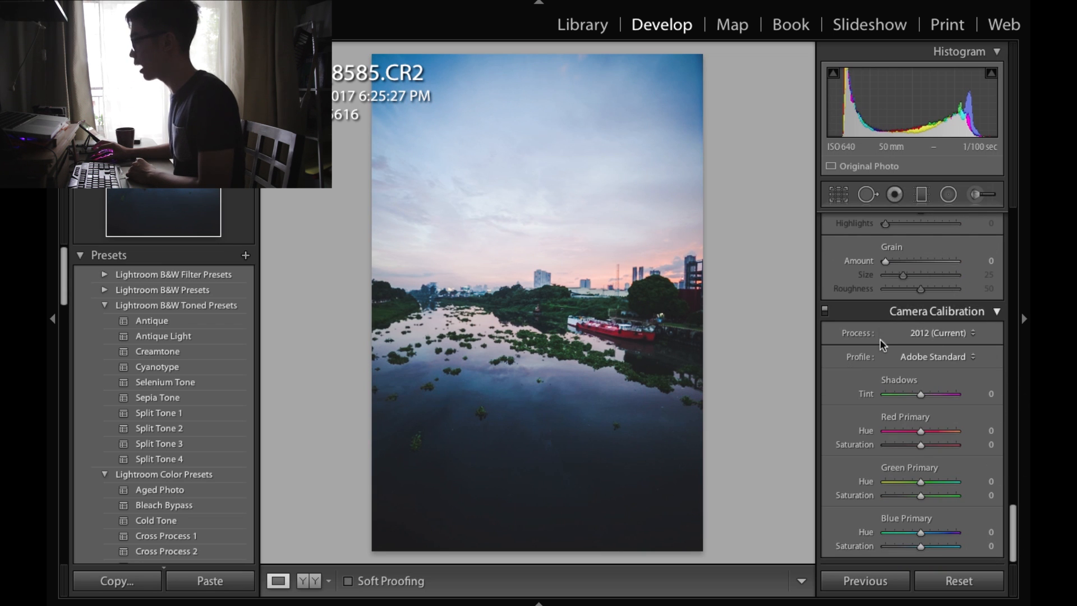
drag(920, 532, 840, 534)
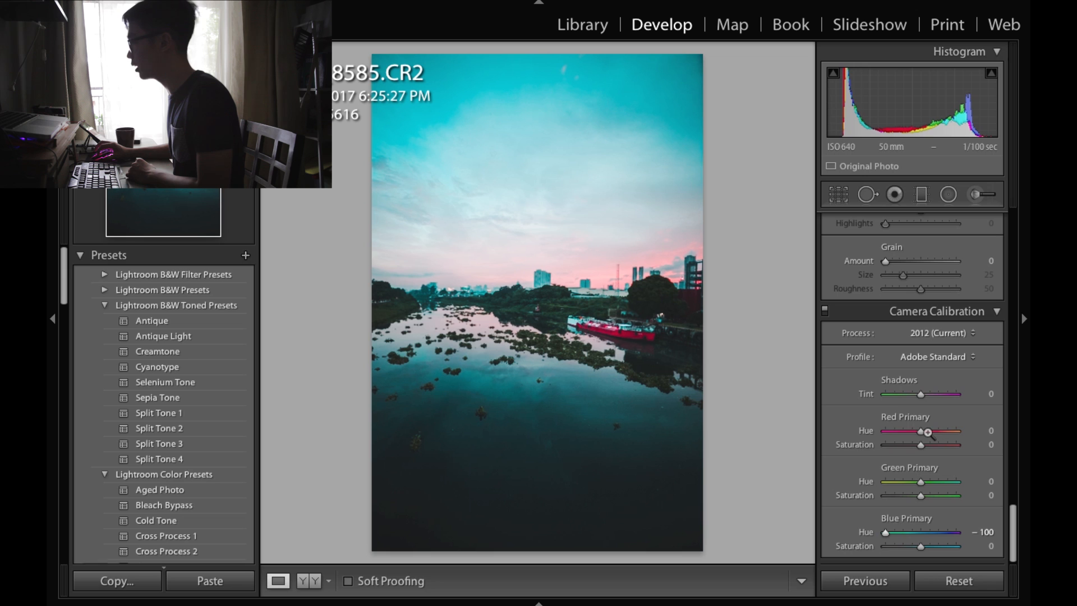
drag(931, 434, 964, 440)
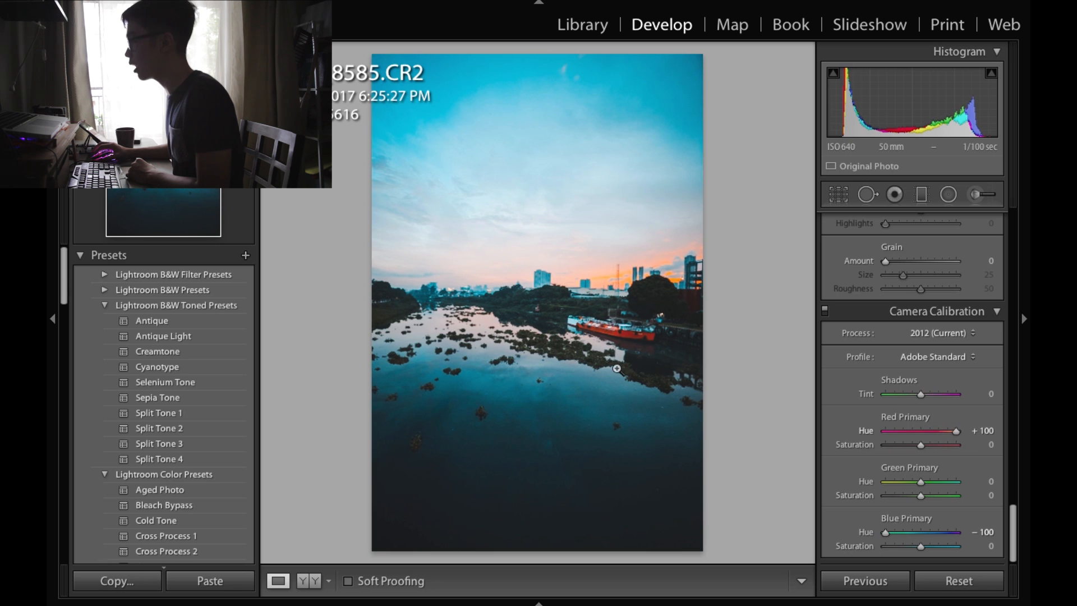
click(905, 533)
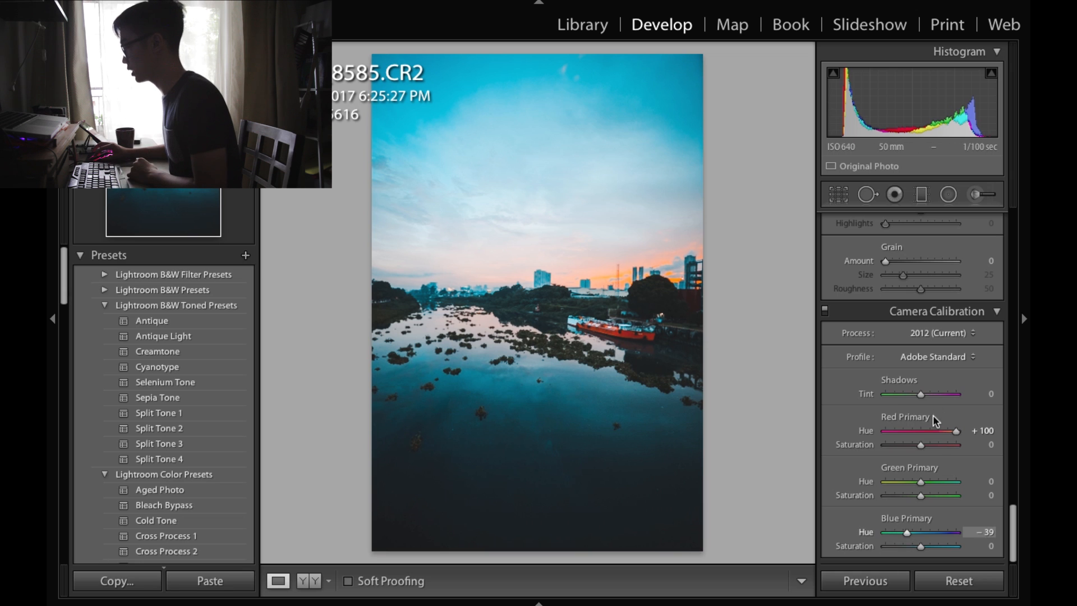
click(933, 431)
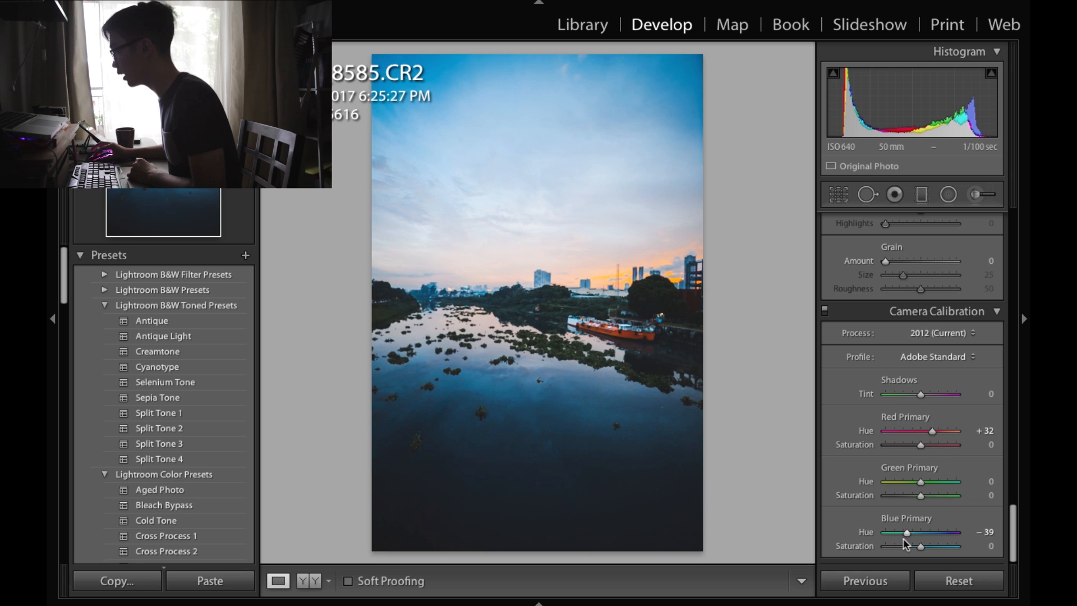
click(903, 535)
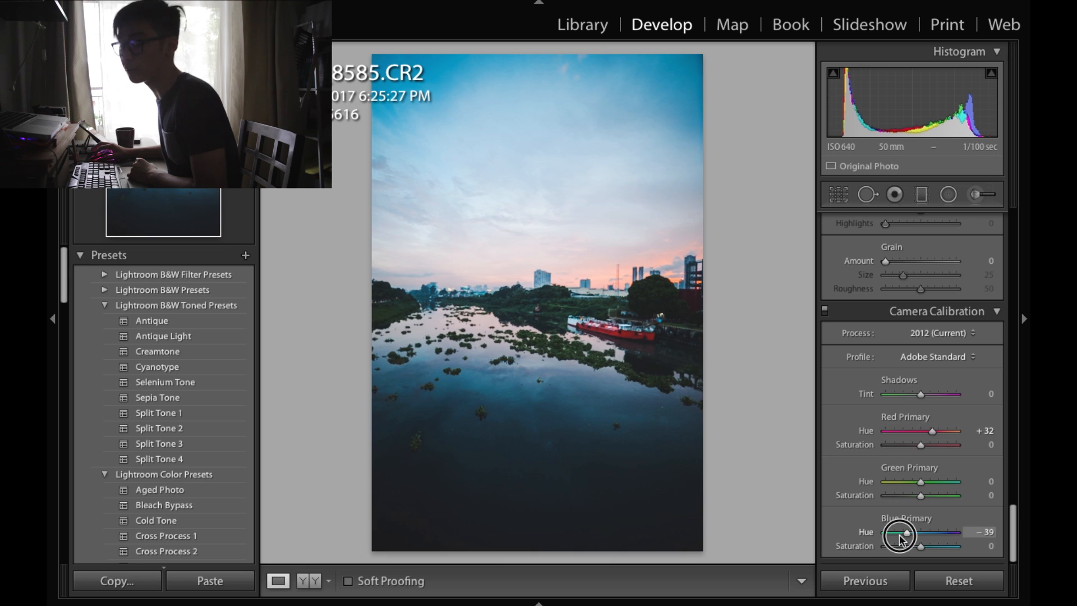
drag(900, 539, 896, 536)
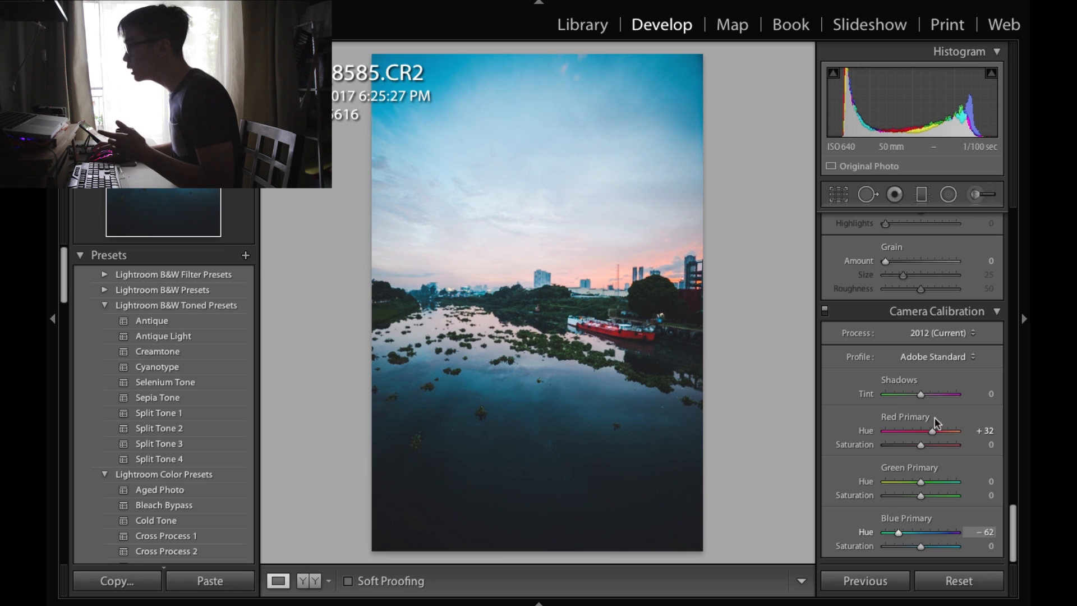
click(935, 434)
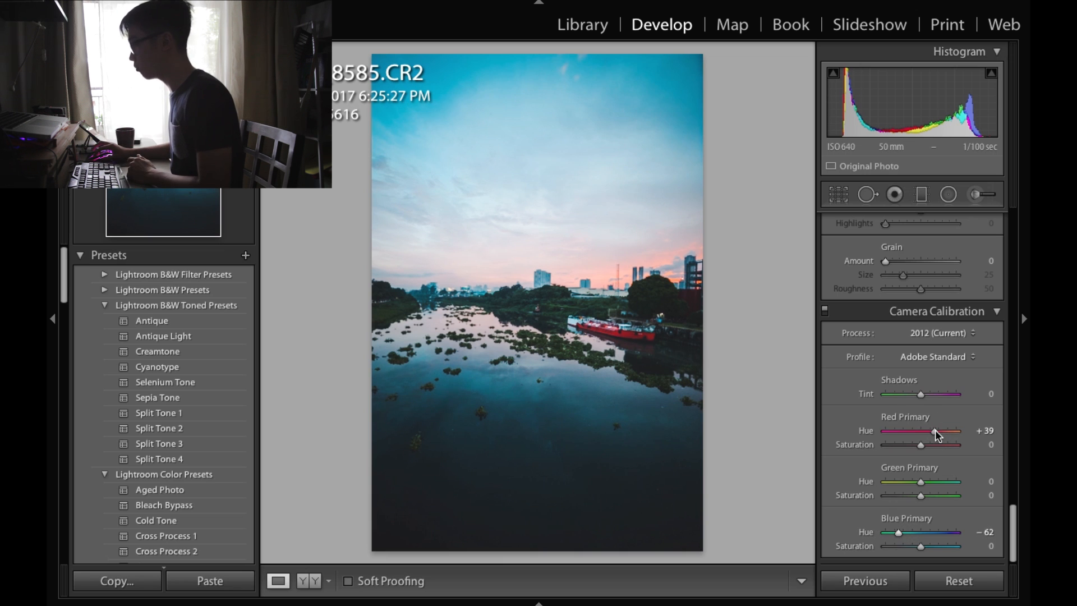
- Set the HSL saturation of Red to +42, Orange to +47 and Yellow to +42
scroll(937, 431, up, 1)
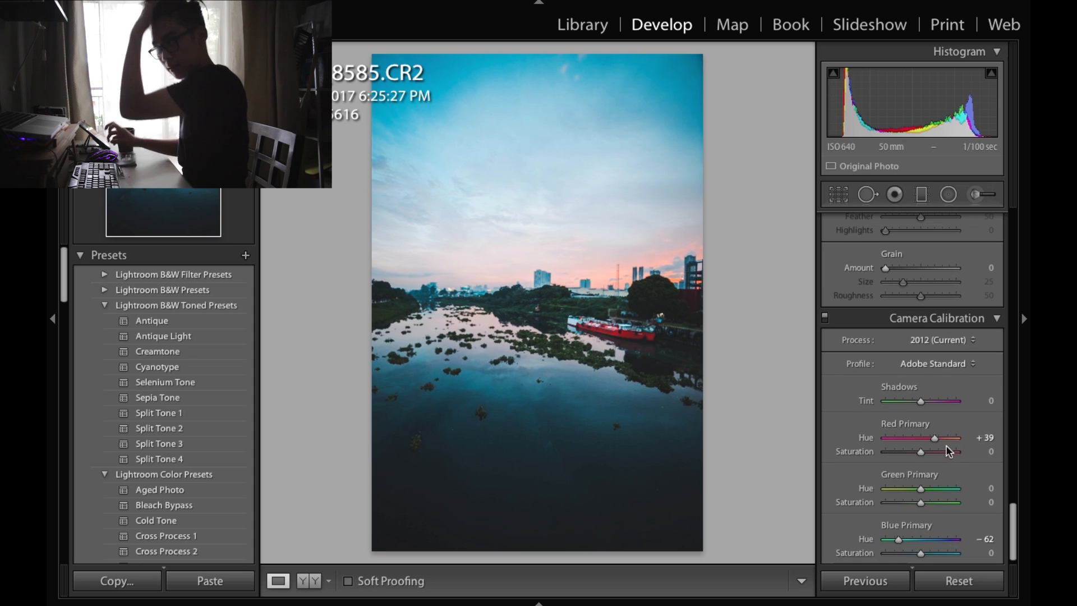
drag(1013, 522, 1024, 317)
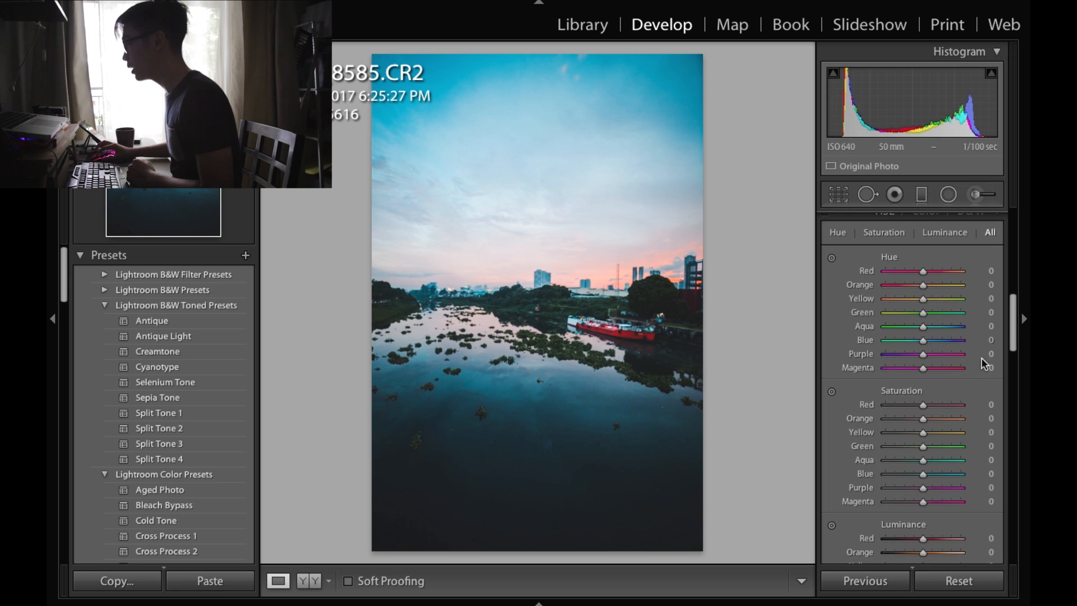
scroll(879, 400, down, 1)
drag(911, 395, 971, 397)
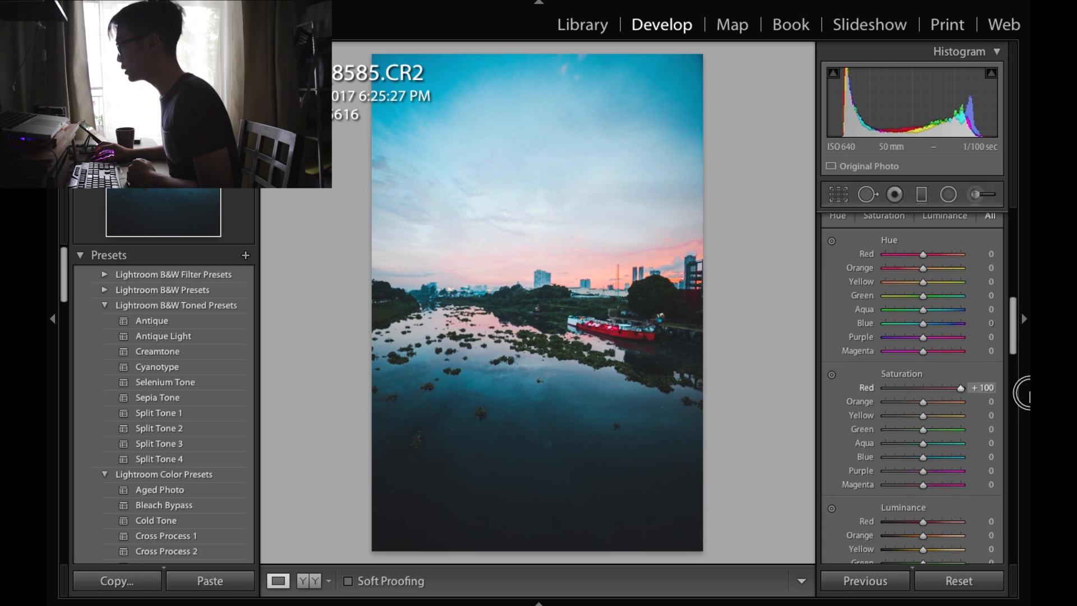
drag(960, 388, 940, 395)
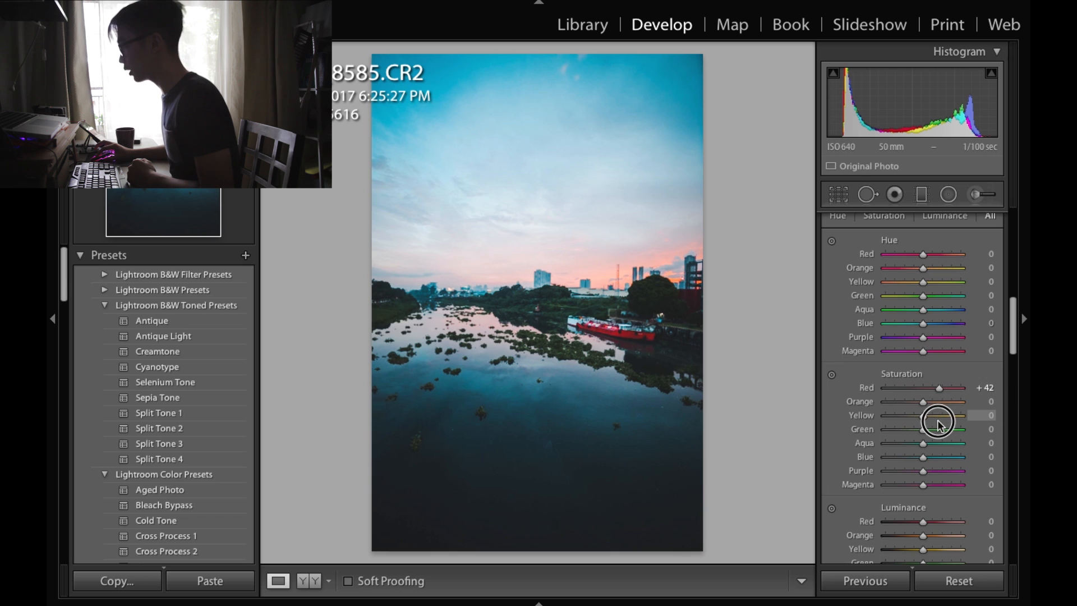
key(shift+Tab)
key(shift+Tab)
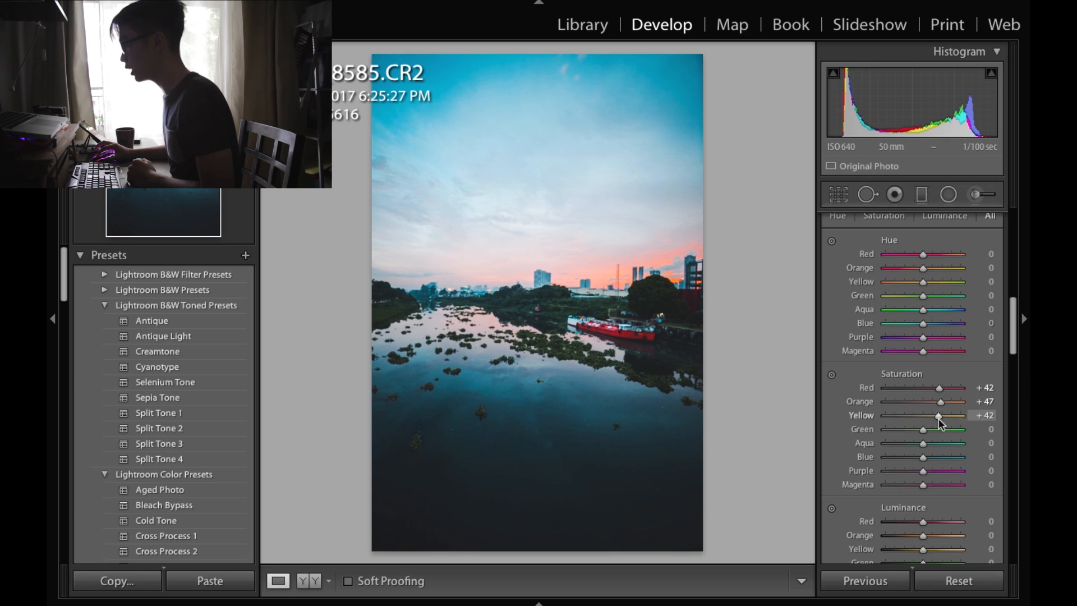
- Set the HSL saturation of Green to −65, Aqua to −36 and Blue to +21, and reduce Yellow to +18 and Orange to −23
click(848, 431)
drag(848, 430, 899, 429)
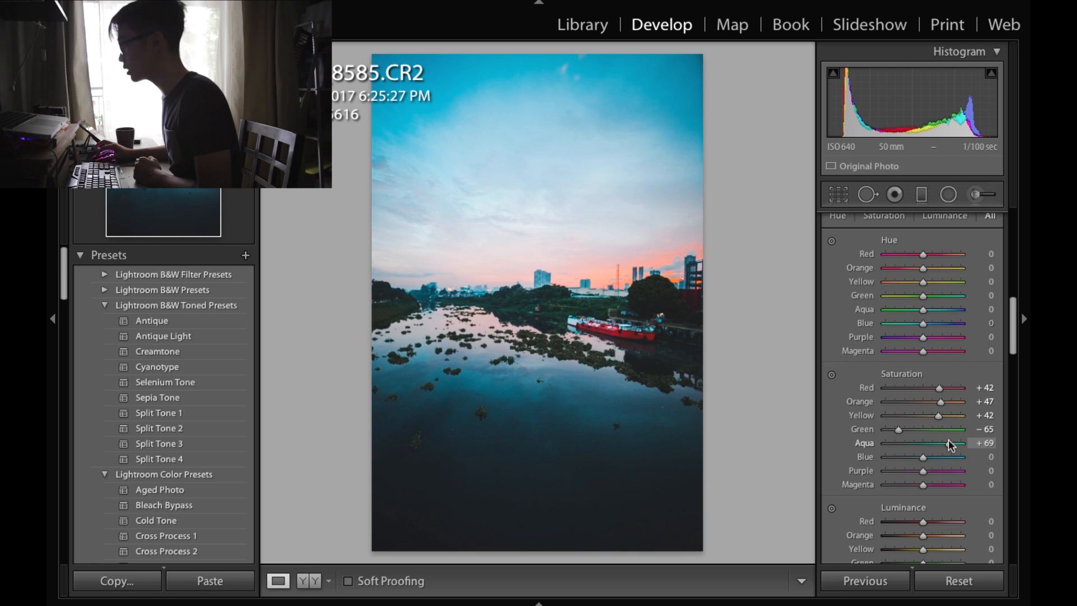
drag(951, 444, 930, 456)
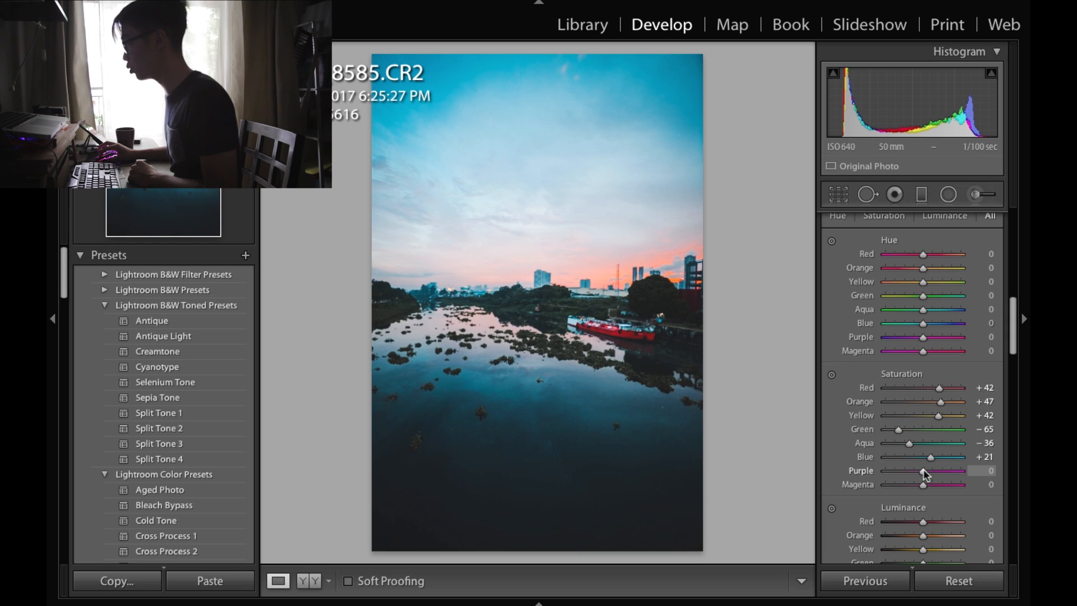
mouse_move(937, 416)
mouse_down()
mouse_move(889, 421)
mouse_move(931, 422)
mouse_up()
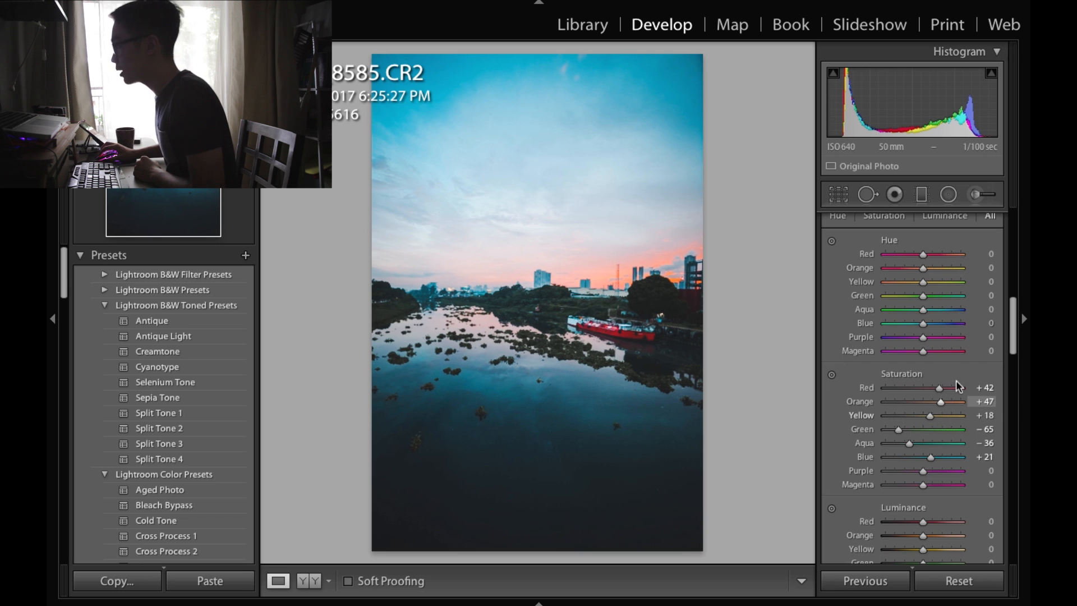
drag(941, 404, 915, 408)
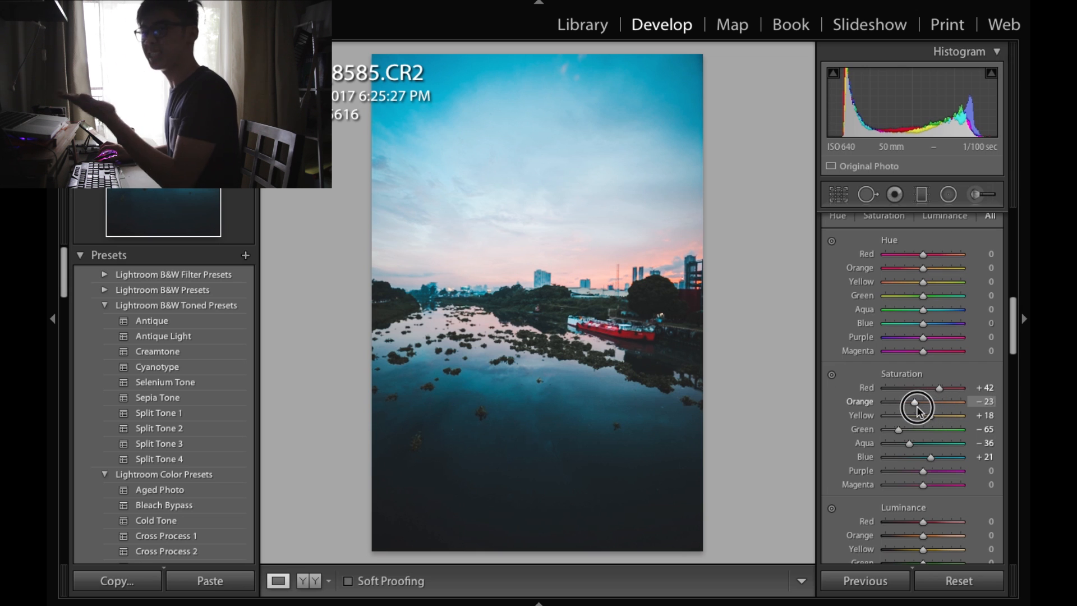
- Split-tone the shadows blue with hue 214 and saturation 21, and set the balance to +100
drag(1014, 319, 1014, 374)
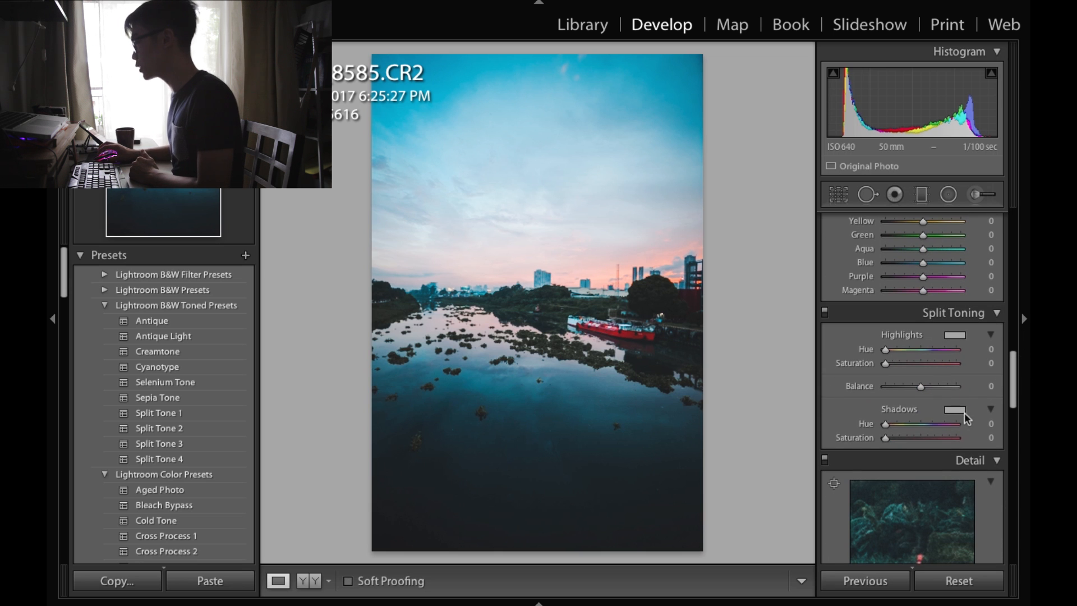
click(960, 412)
click(802, 408)
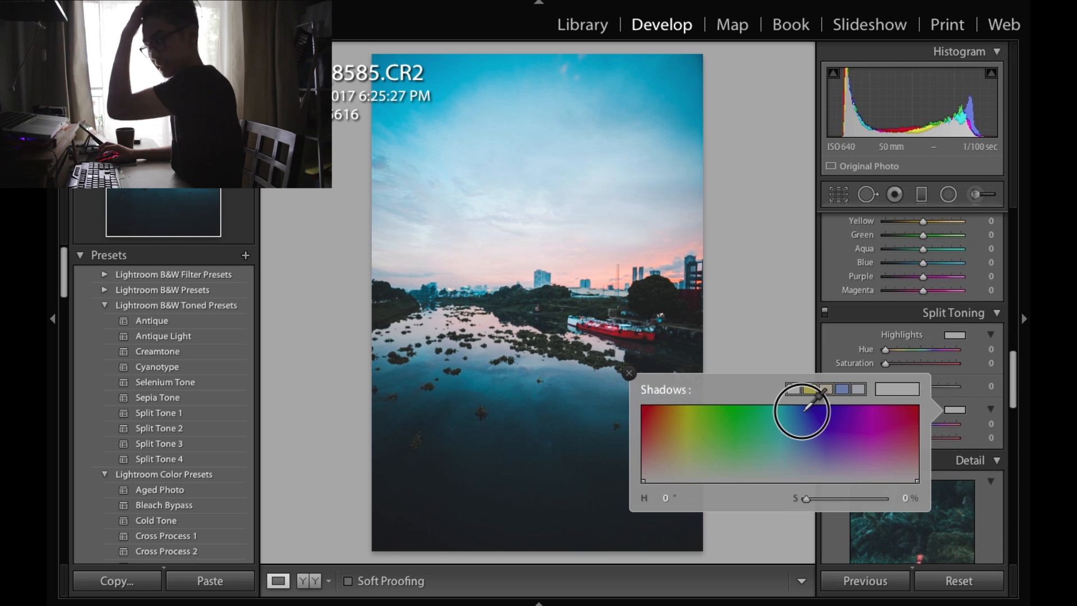
drag(802, 408, 805, 407)
click(628, 375)
drag(921, 387, 962, 386)
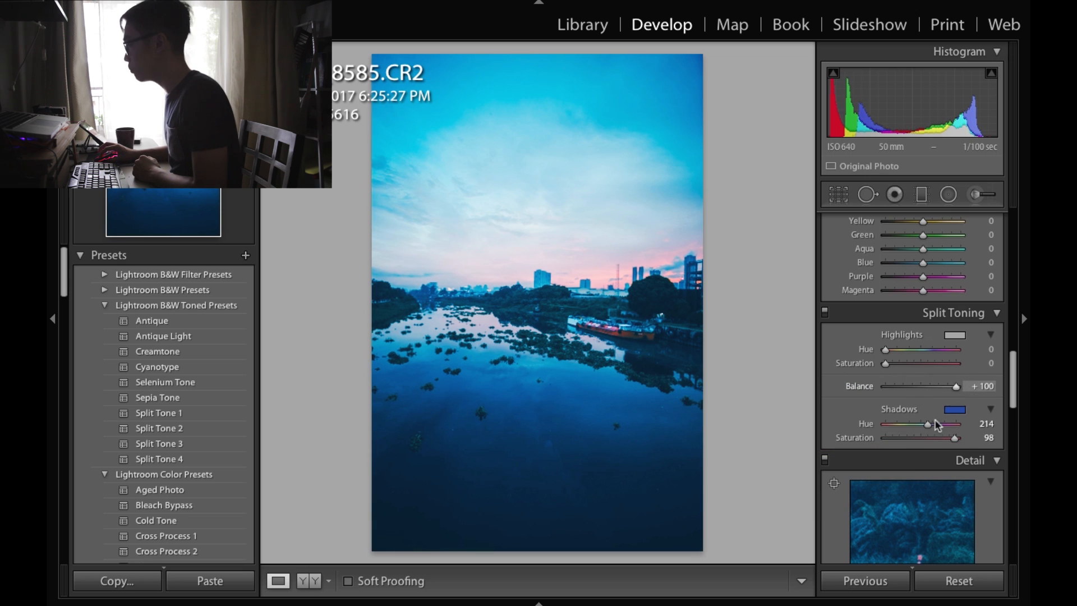
click(895, 443)
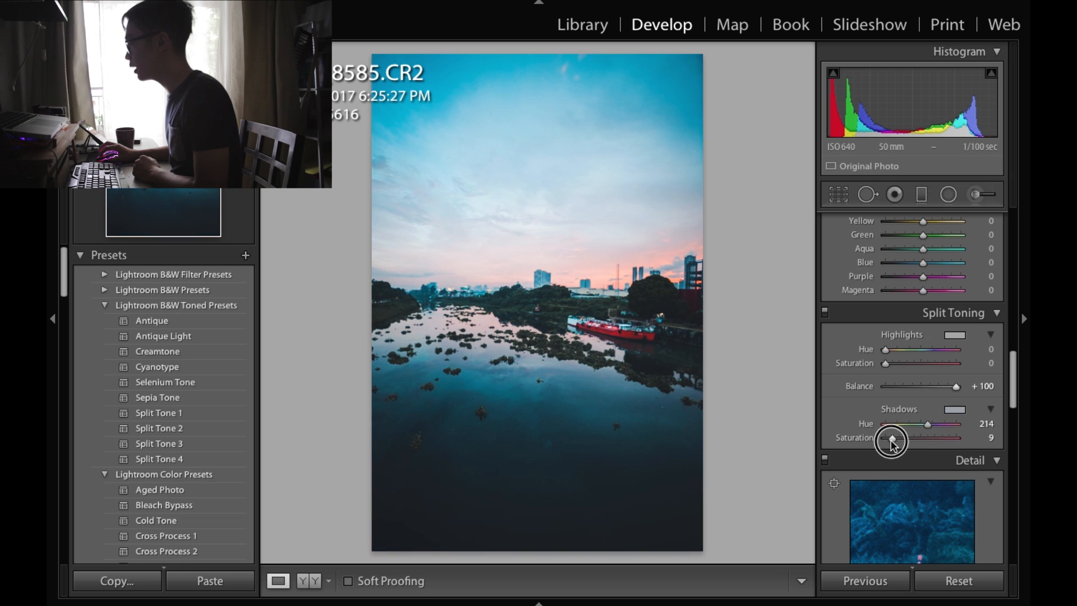
drag(892, 441, 902, 444)
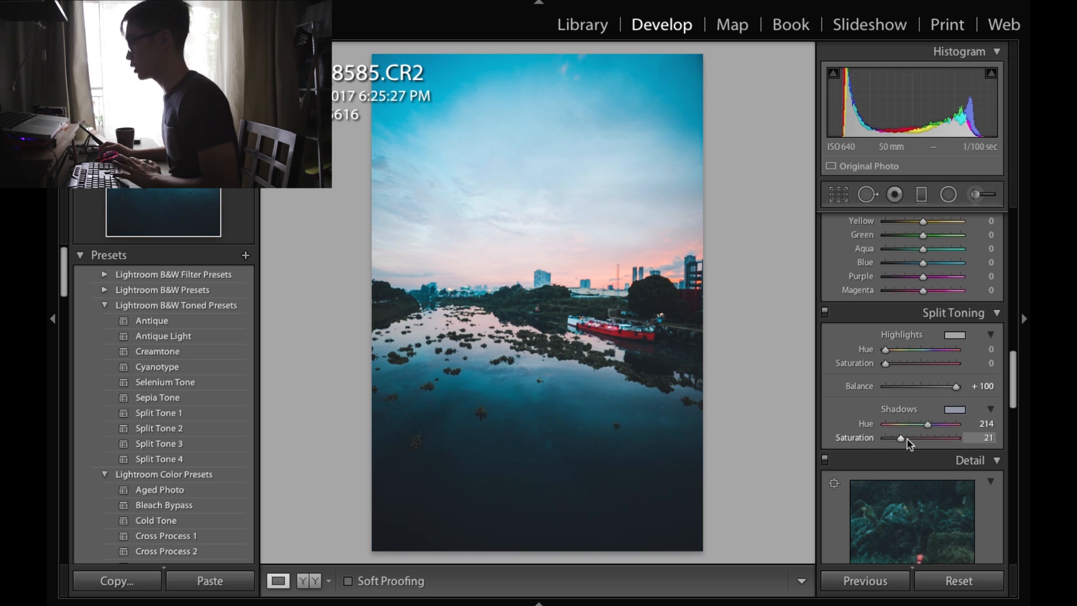
- Set sharpening to Amount 99, Radius 1.9 and Detail 43, and adjust the remaining detail settings below
scroll(928, 410, down, 2)
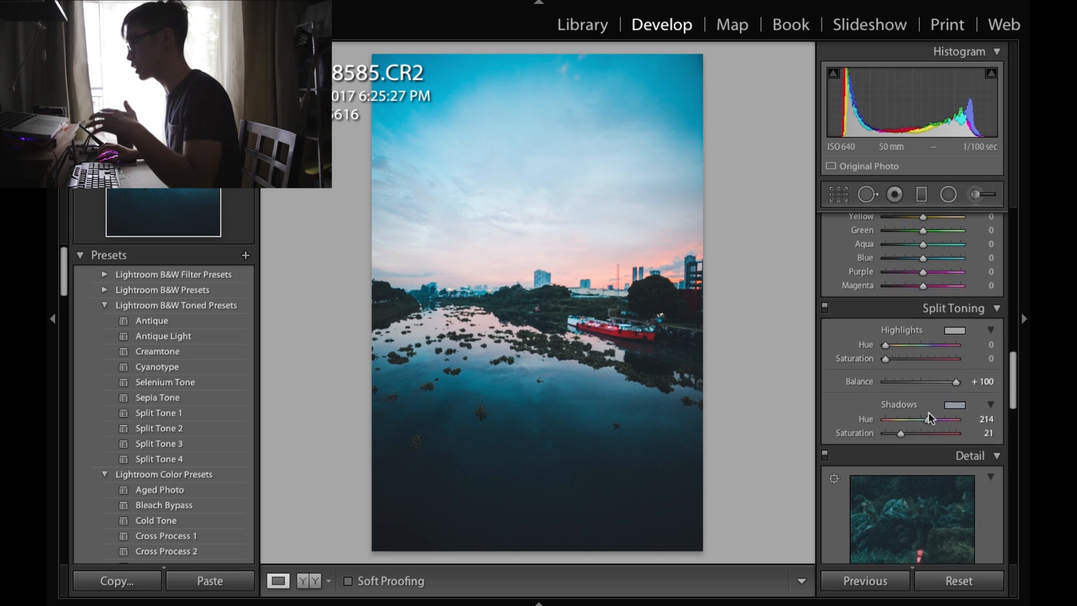
scroll(934, 418, down, 2)
drag(933, 504, 926, 519)
click(926, 517)
click(915, 530)
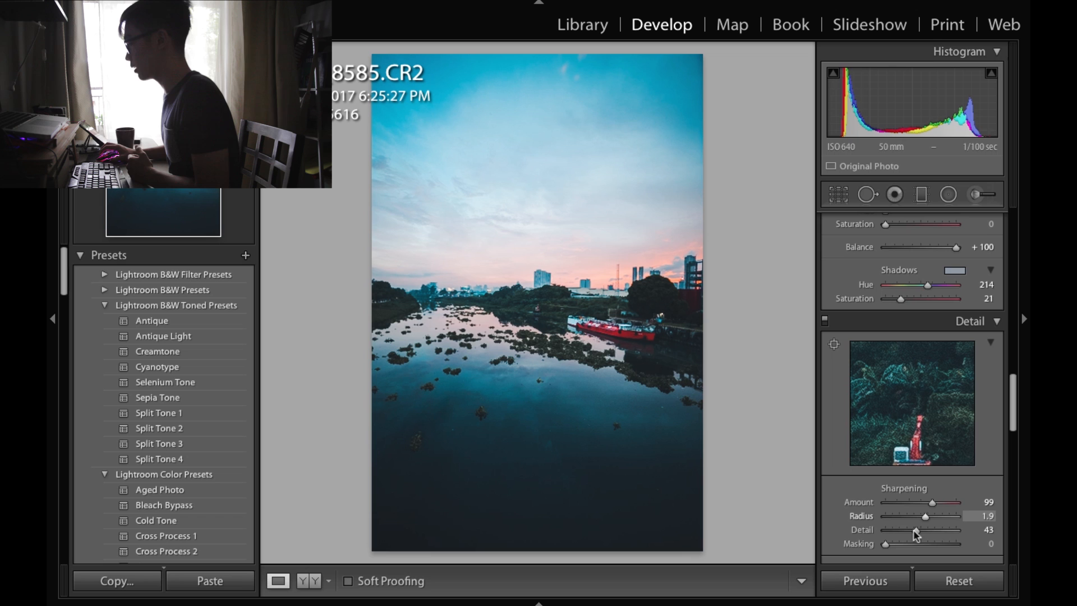
scroll(1010, 404, down, 5)
click(896, 370)
click(900, 408)
click(900, 421)
- Draw a wide elliptical radial filter over the sunset sky, reset its exposure to 0 and shift it slightly down toward the skyline
drag(925, 458, 1016, 473)
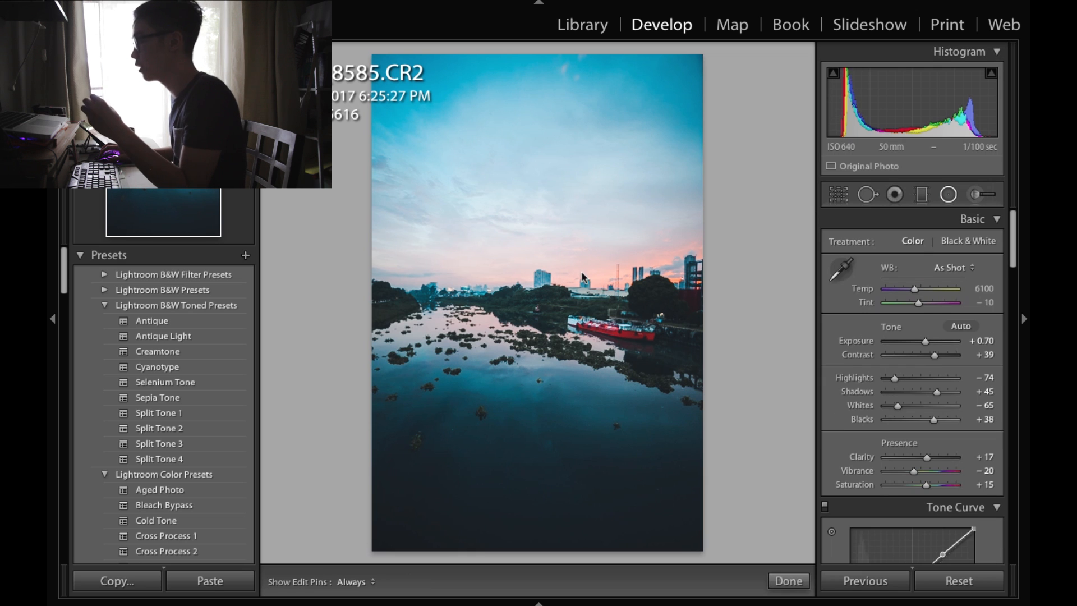
drag(597, 228, 752, 308)
double_click(940, 299)
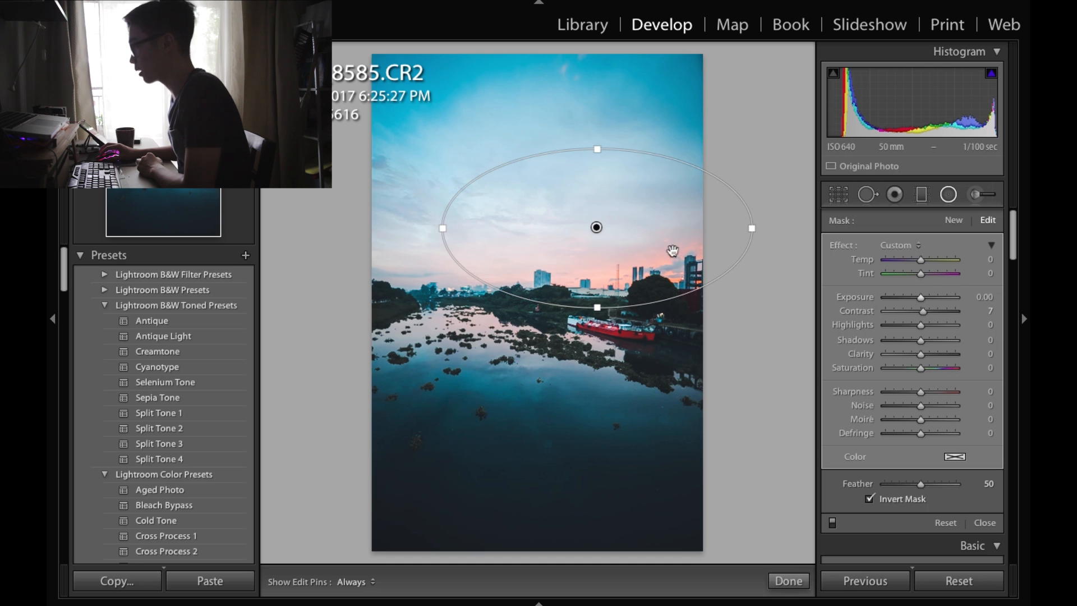
drag(596, 227, 598, 239)
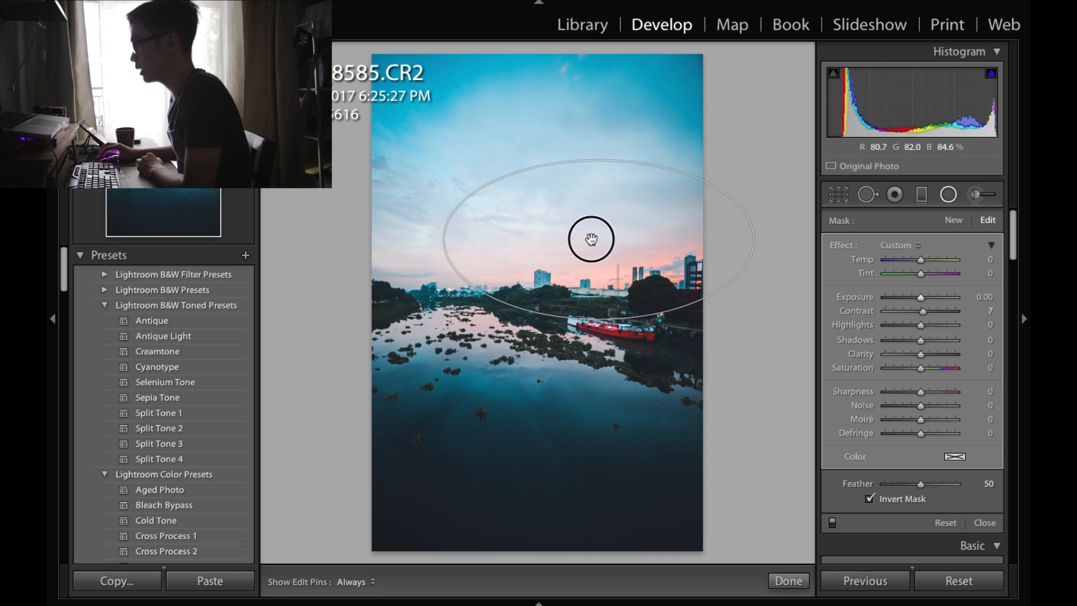
- Tint the radial filter orange with hue 35 and saturation 47%, and enlarge its ellipse to cover more of the sky
click(954, 458)
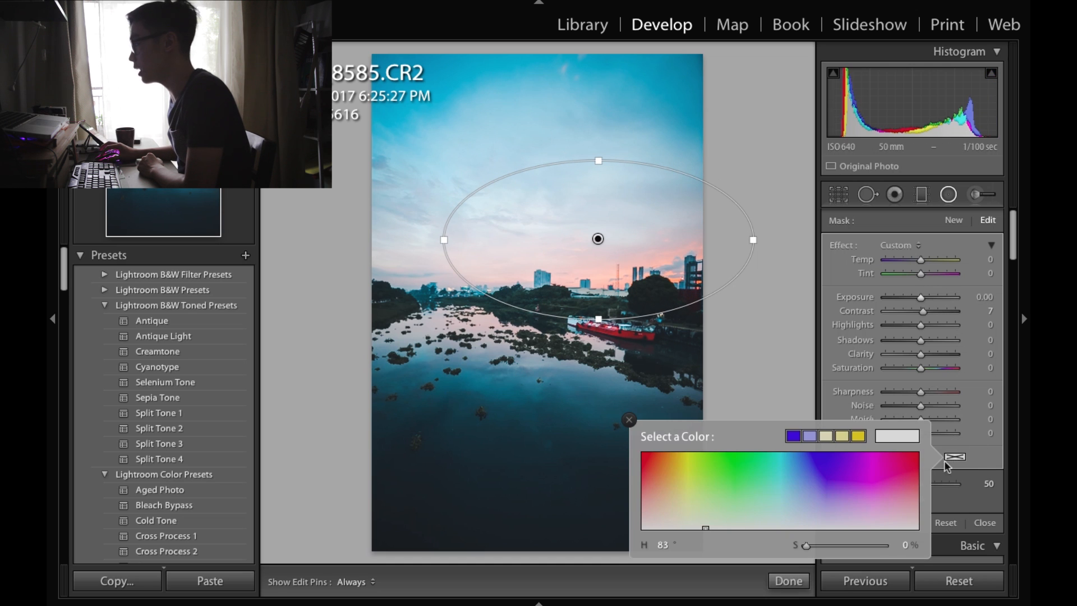
click(669, 455)
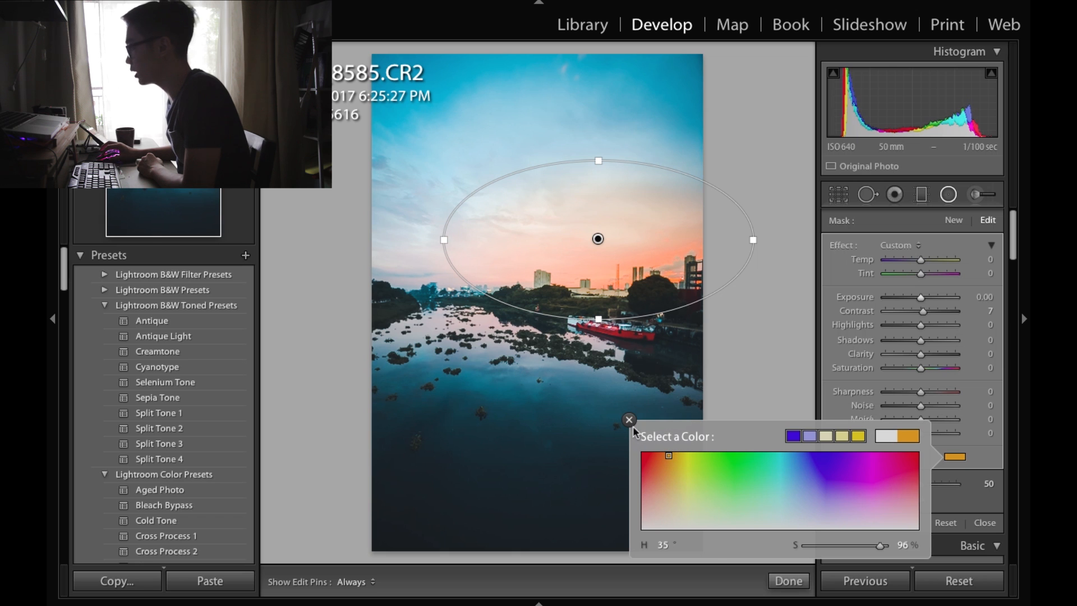
drag(856, 543, 843, 544)
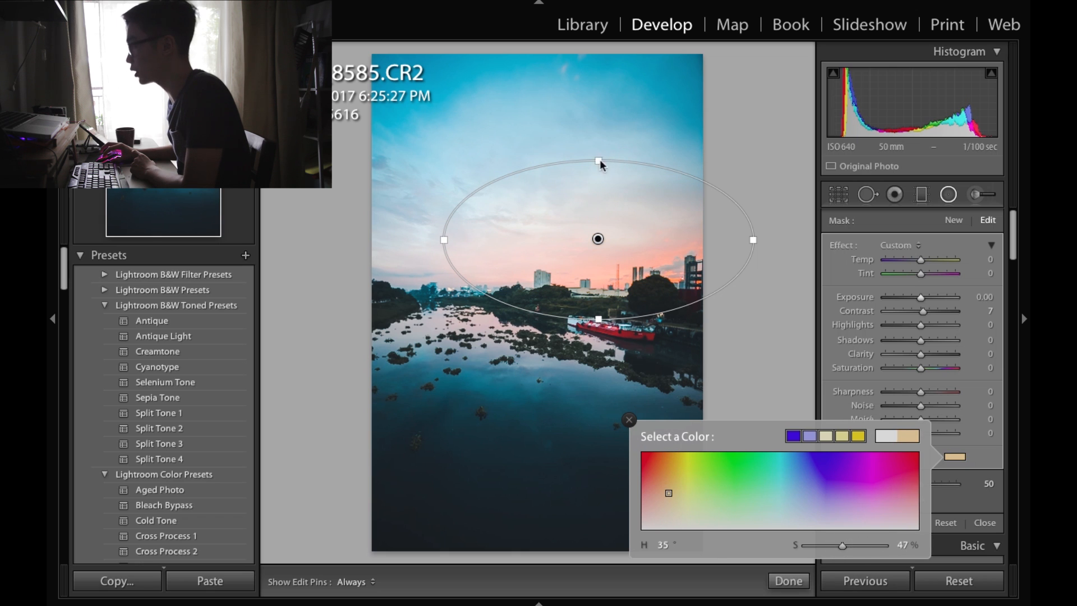
drag(599, 161, 605, 125)
drag(443, 239, 409, 241)
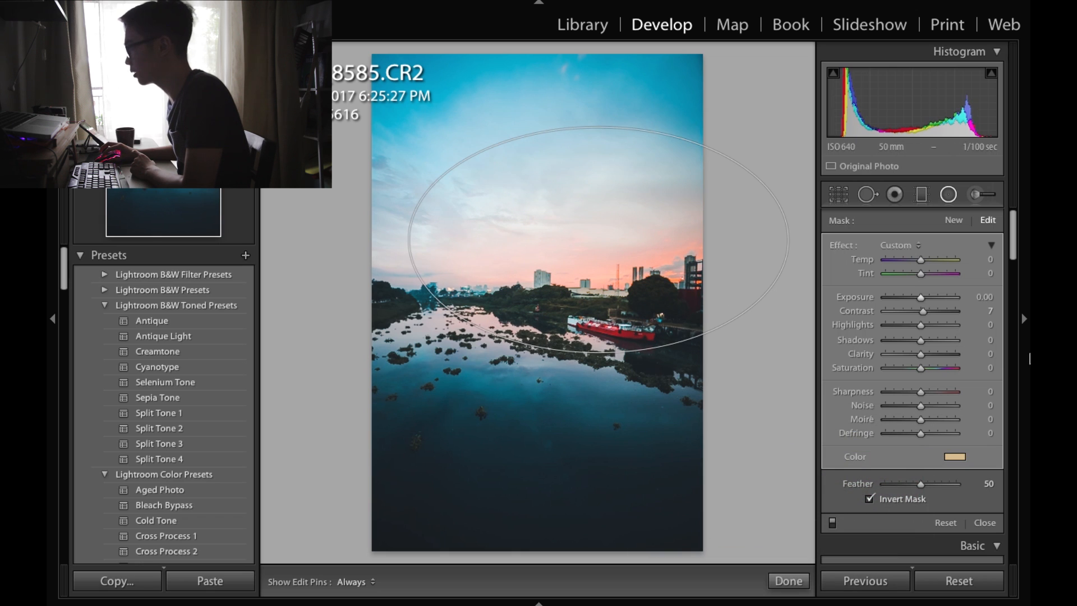
- Set the radial filter's Exposure to 0.56, Contrast to 32 and Highlights to −59
click(925, 296)
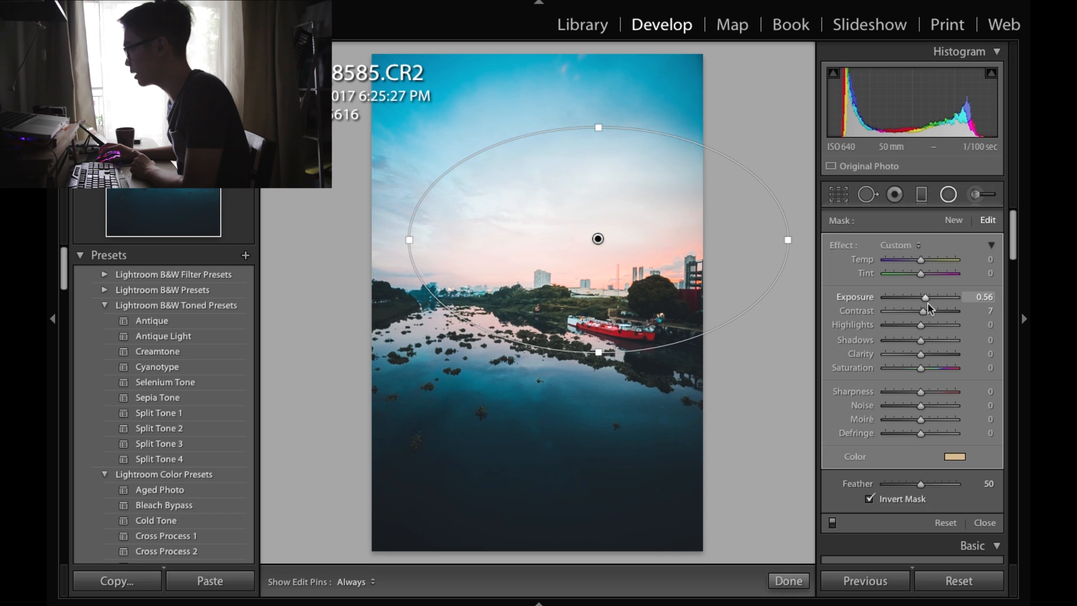
click(924, 311)
click(932, 311)
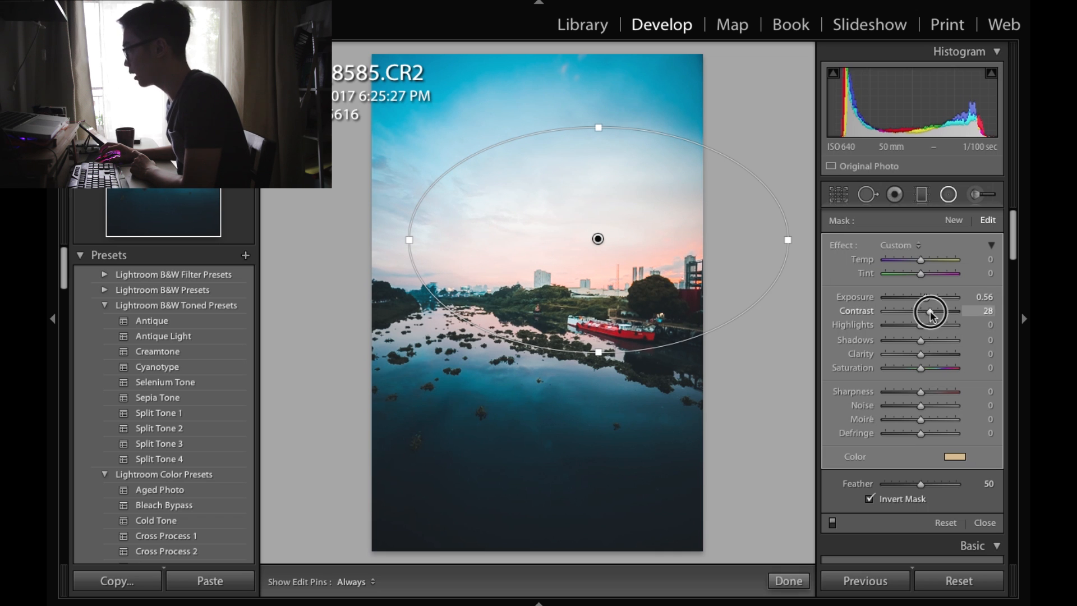
click(898, 324)
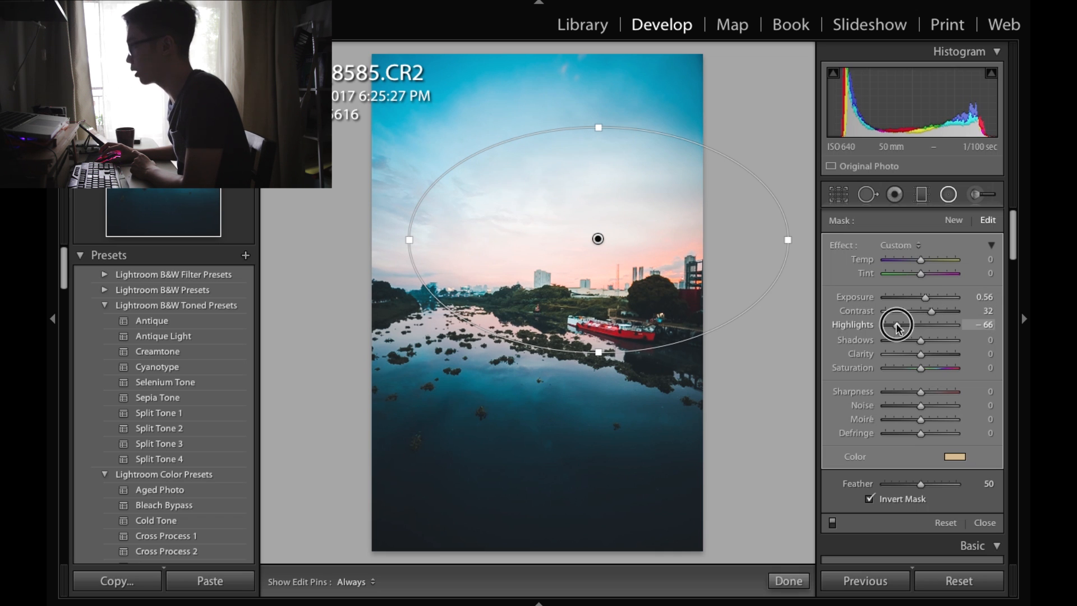
- Shift the radial filter slightly toward the photo's left, set its tint saturation to 58% and finish the filter
drag(598, 240, 580, 243)
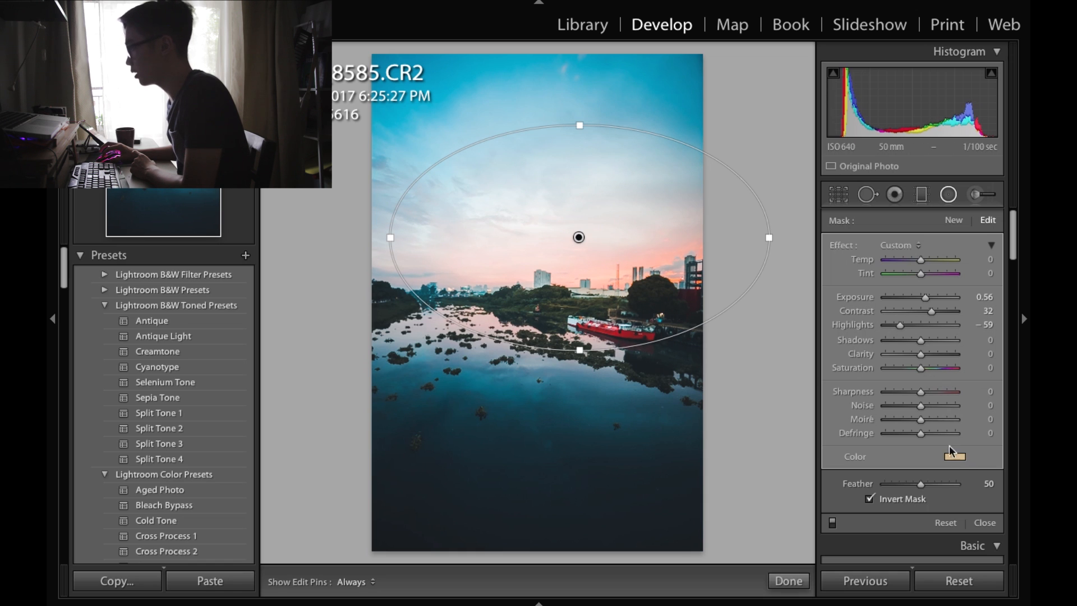
click(956, 458)
mouse_move(868, 548)
mouse_down()
mouse_move(904, 548)
mouse_move(851, 549)
mouse_up()
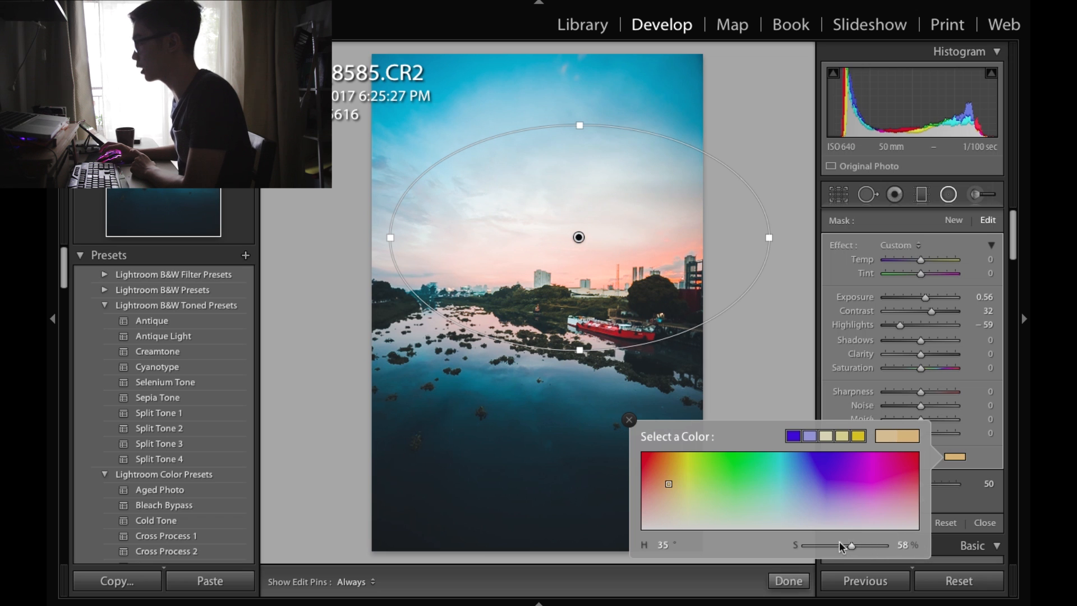
click(625, 420)
click(788, 581)
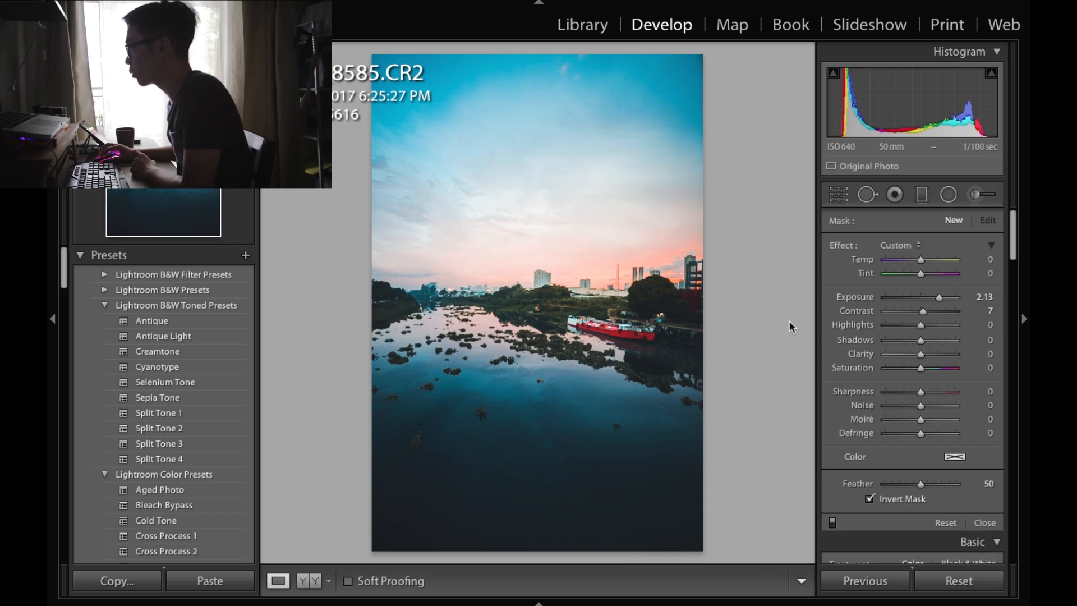
click(943, 201)
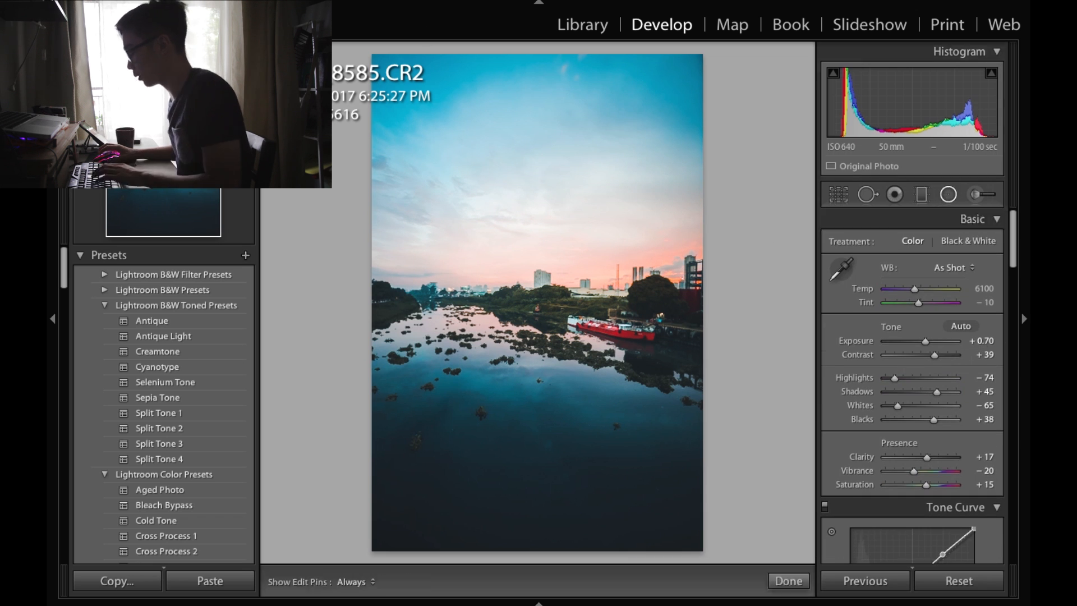
drag(505, 63, 540, 83)
key(Delete)
- Draw a graduated filter from the photo's upper edge down across the sky and set its Exposure to −1.47
click(922, 196)
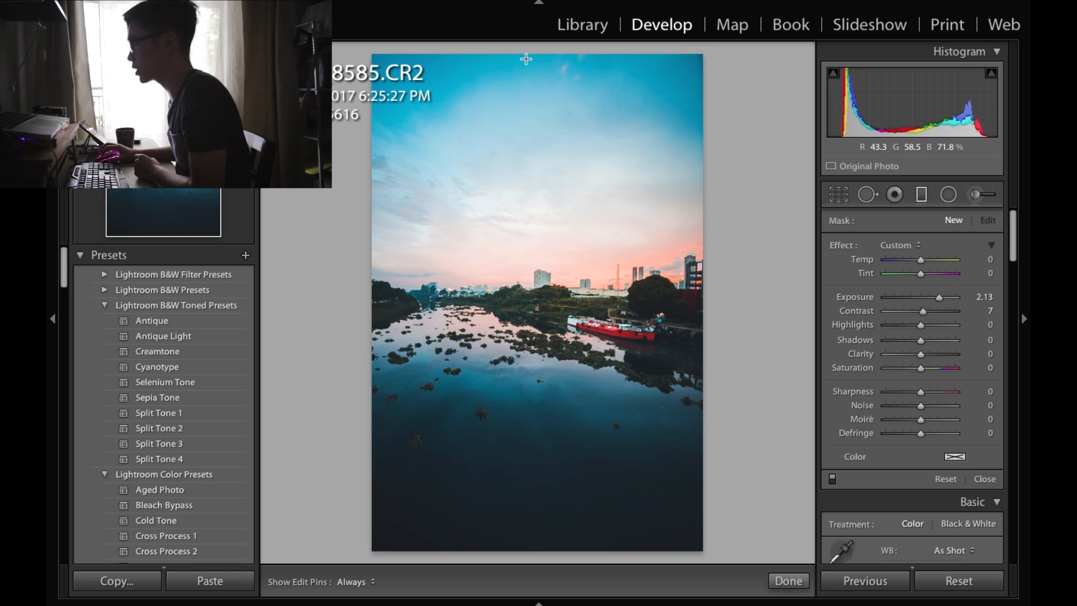
drag(525, 58, 529, 228)
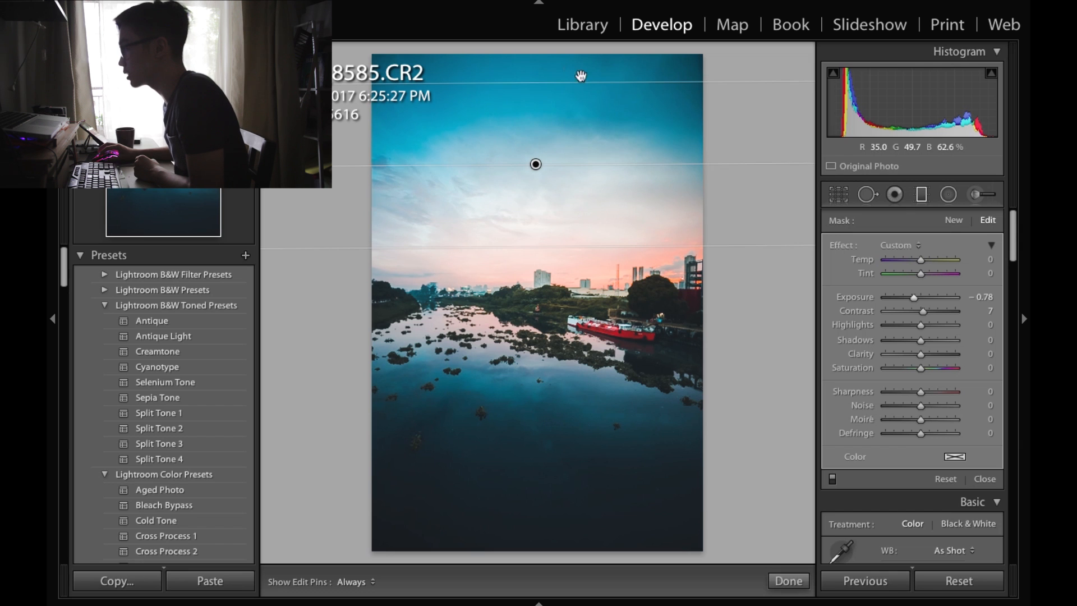
drag(581, 82, 594, 137)
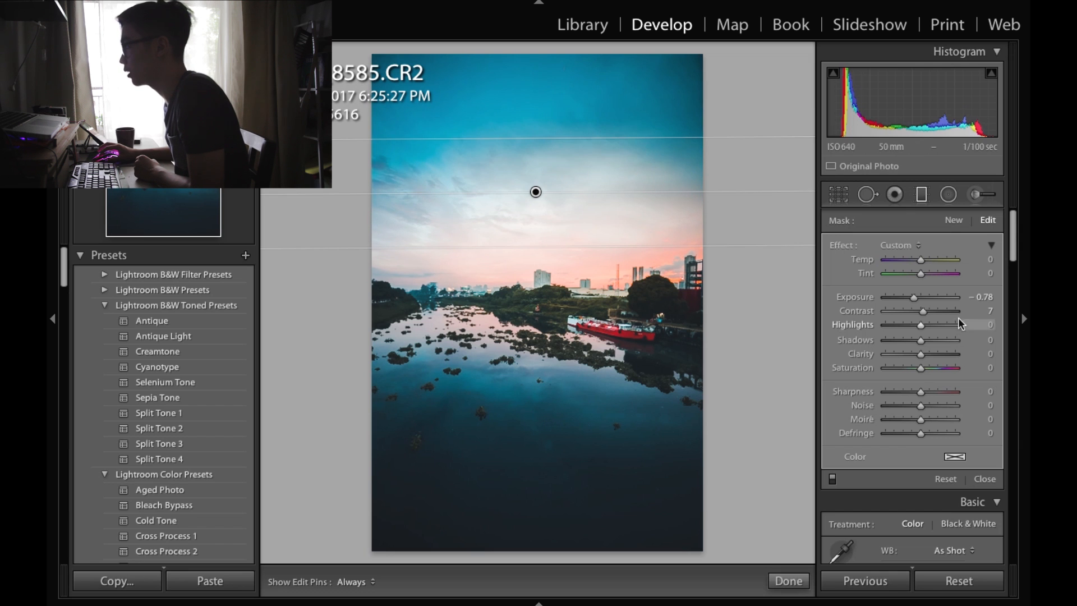
drag(894, 297, 908, 303)
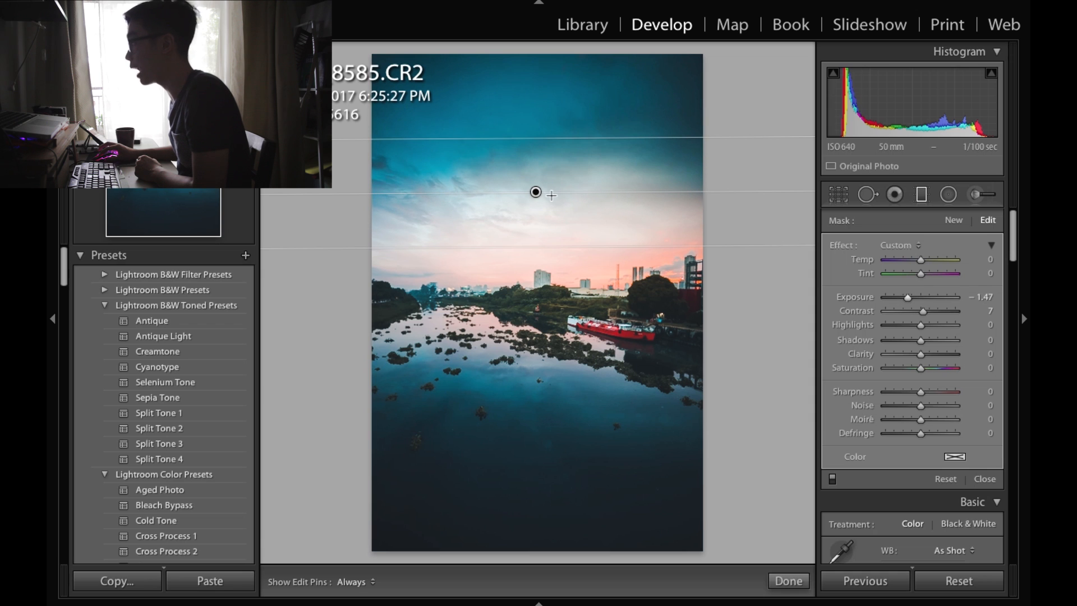
- Widen and reposition the graduated filter so its transition ends just above the skyline, and finish the filter
drag(537, 192, 536, 184)
drag(563, 240, 569, 294)
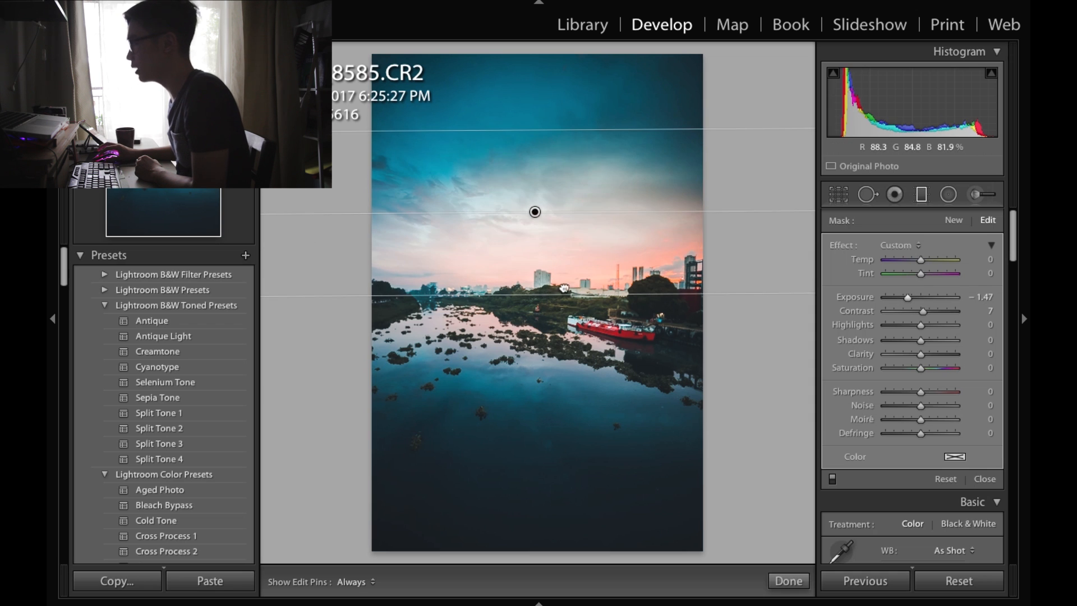
drag(535, 212, 532, 188)
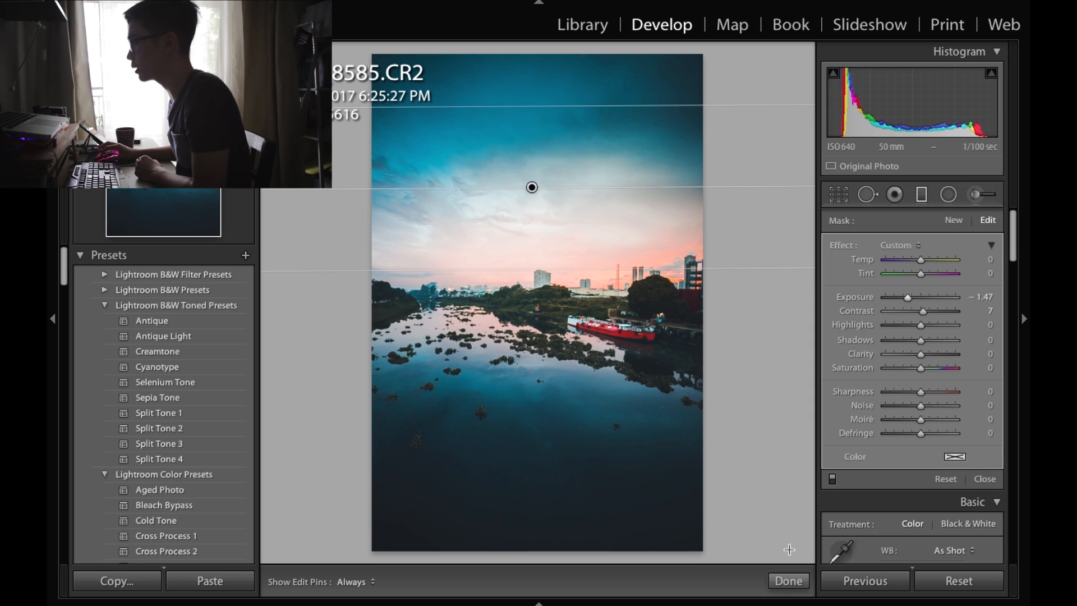
click(788, 581)
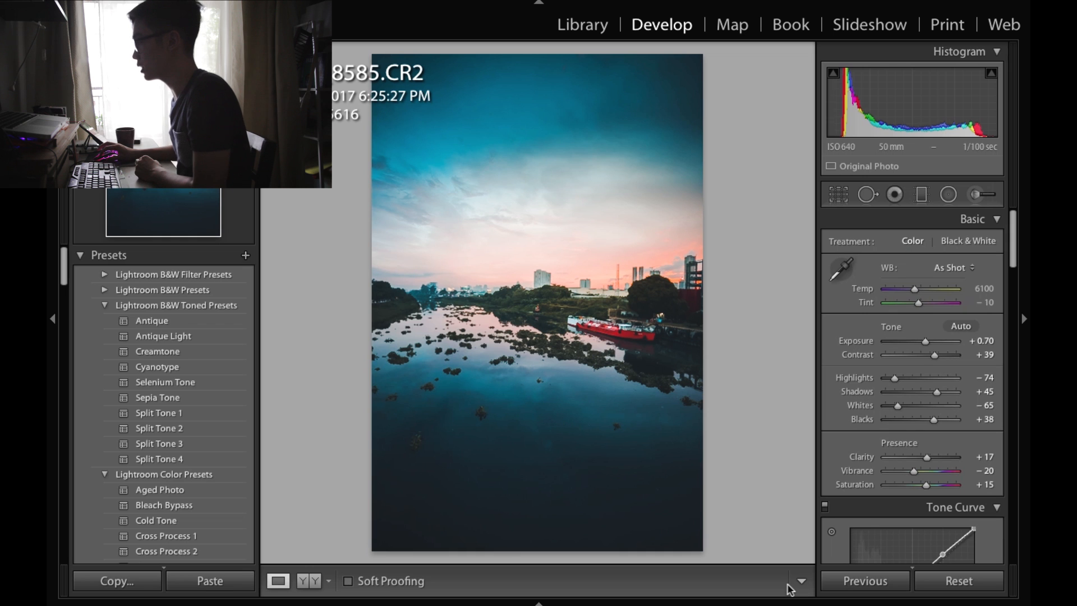
- Set the sky graduated filter's Exposure to −2.35, undo its accidental rotation and fine-tune its position
click(921, 194)
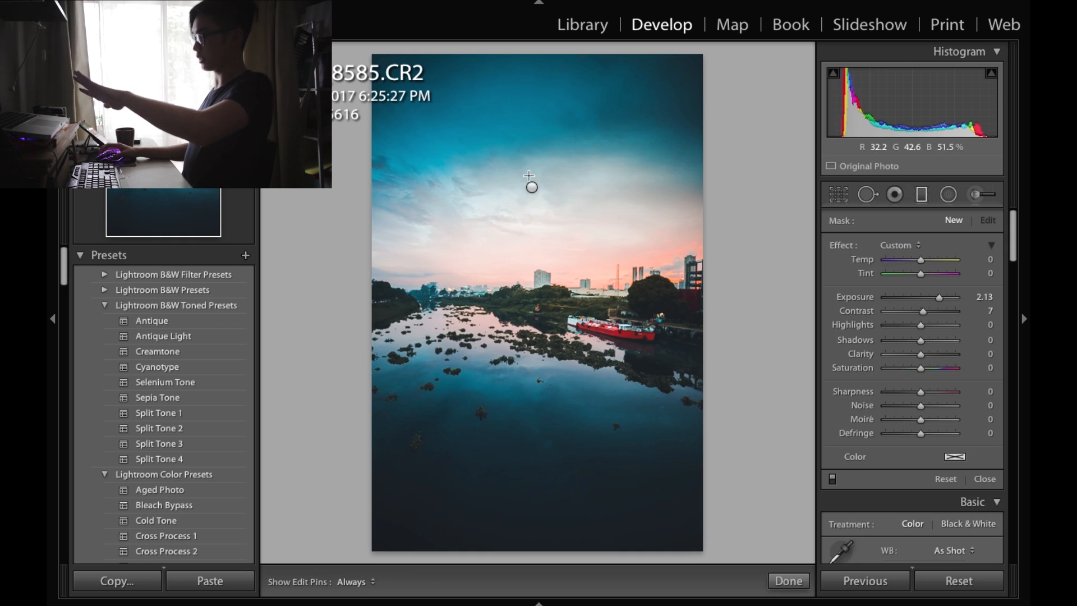
click(532, 186)
drag(939, 296, 900, 297)
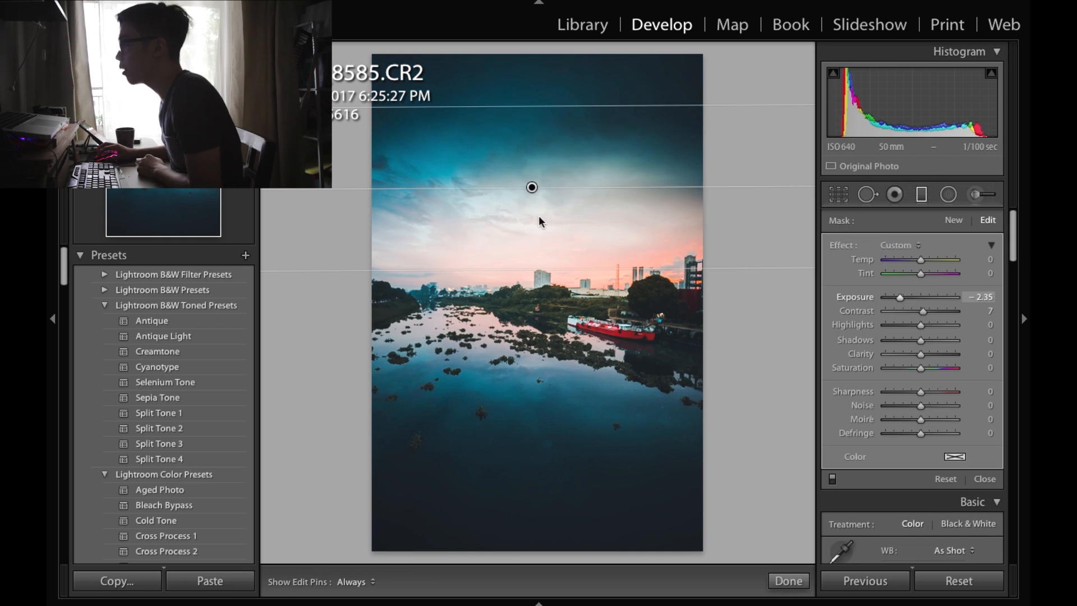
drag(524, 188, 529, 178)
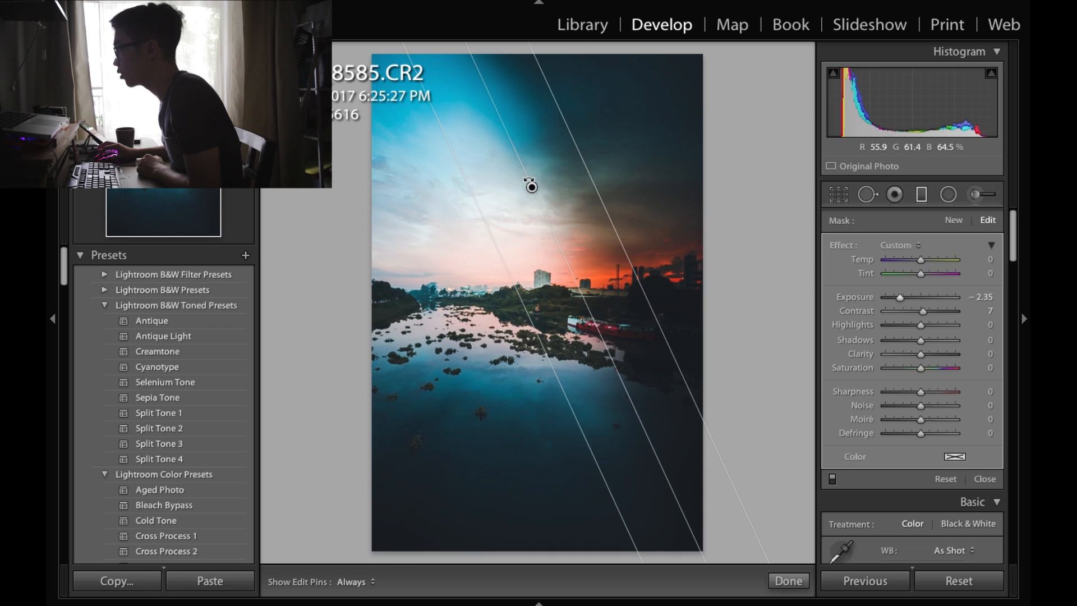
key(ctrl+z)
drag(531, 185, 531, 166)
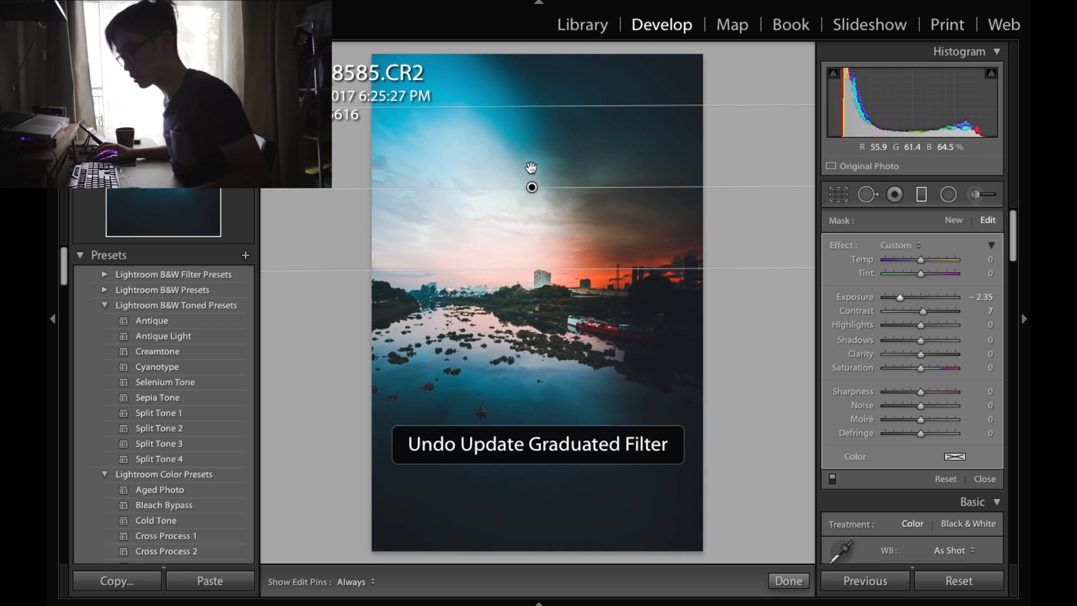
drag(534, 255, 533, 272)
click(786, 581)
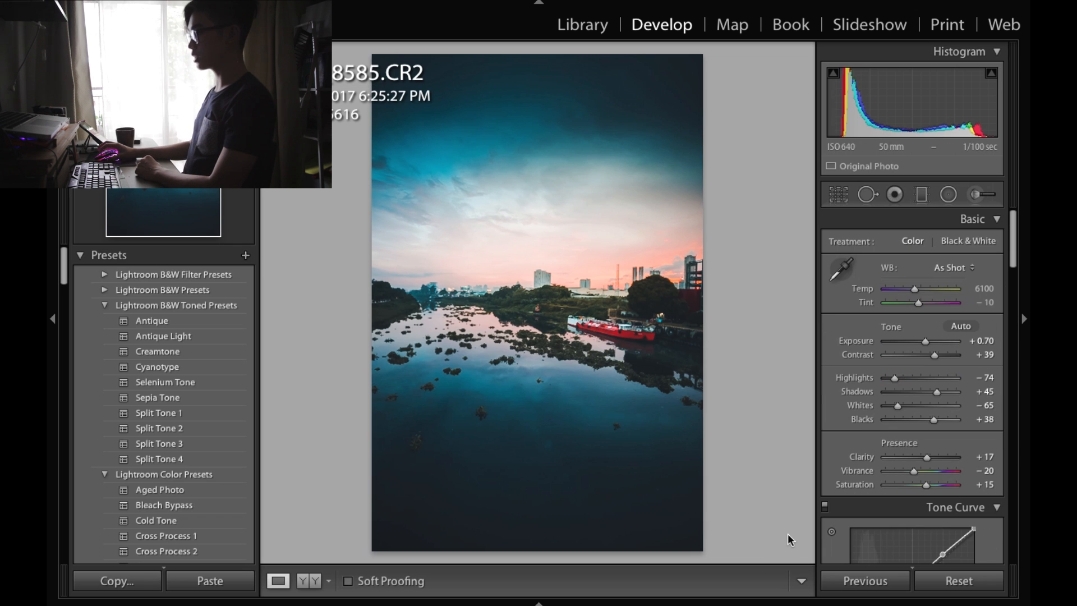
- Compare the graded photo with the original by switching between before and after several times
key(backslash)
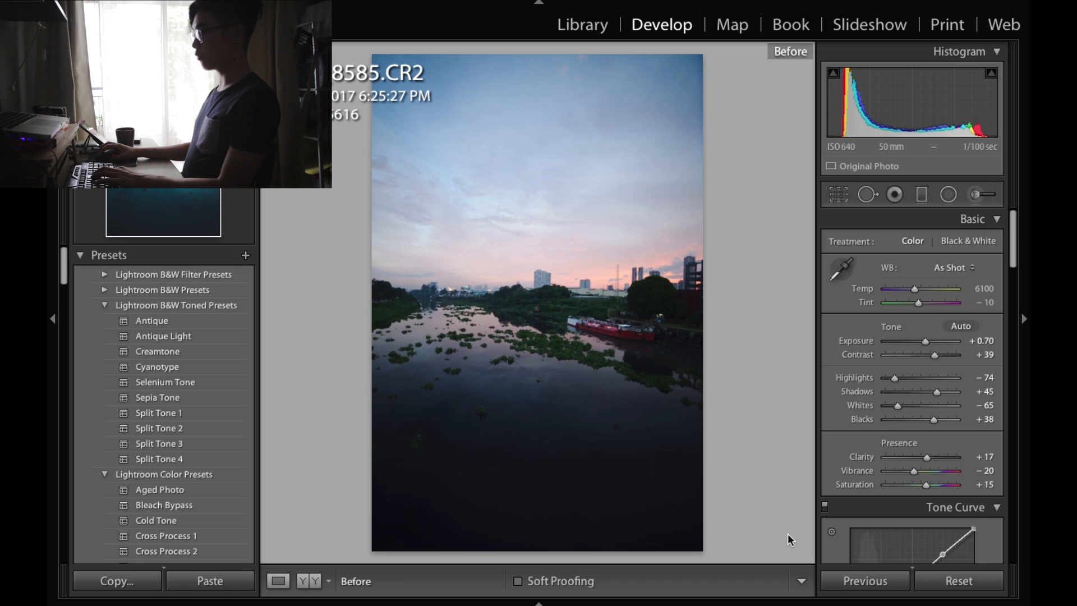
key(backslash)
key(backslash)
key(backslash)
key(backslash)
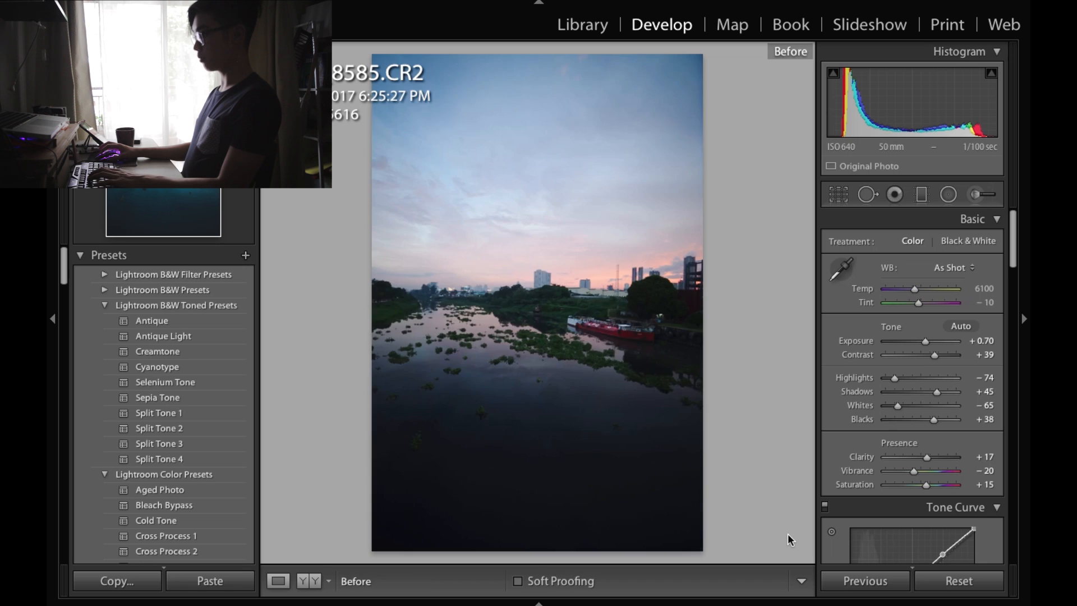
- Switch between the original and the graded photo again to check the overall change
key(backslash)
key(backslash)
key(backslash)
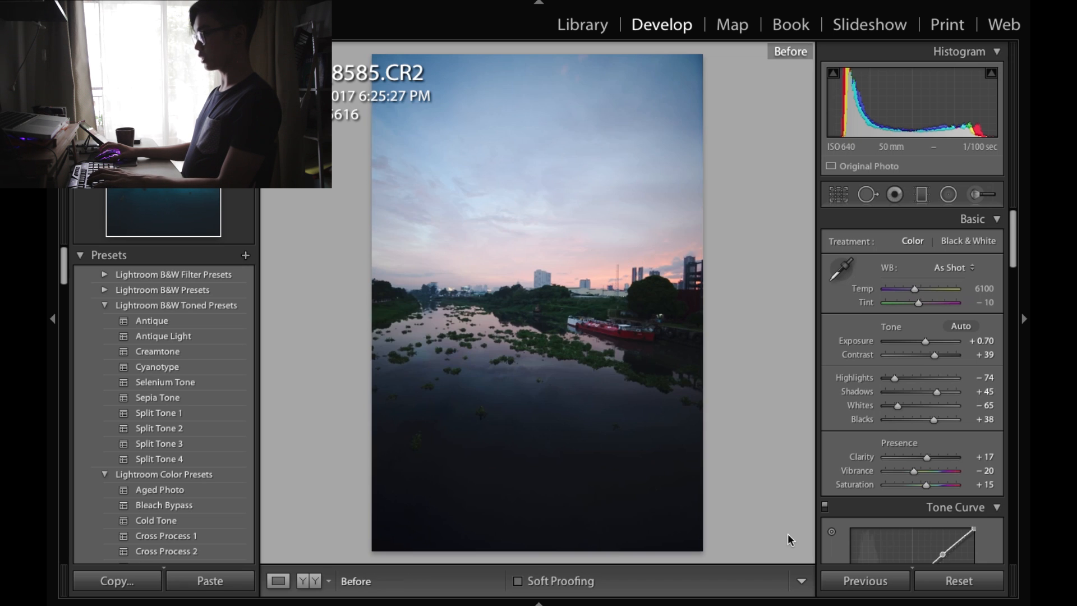
- Draw a radial filter over the plant-covered water near the left riverbank, set its Exposure to 0.54, and enlarge the ellipse slightly
scroll(927, 347, down, 5)
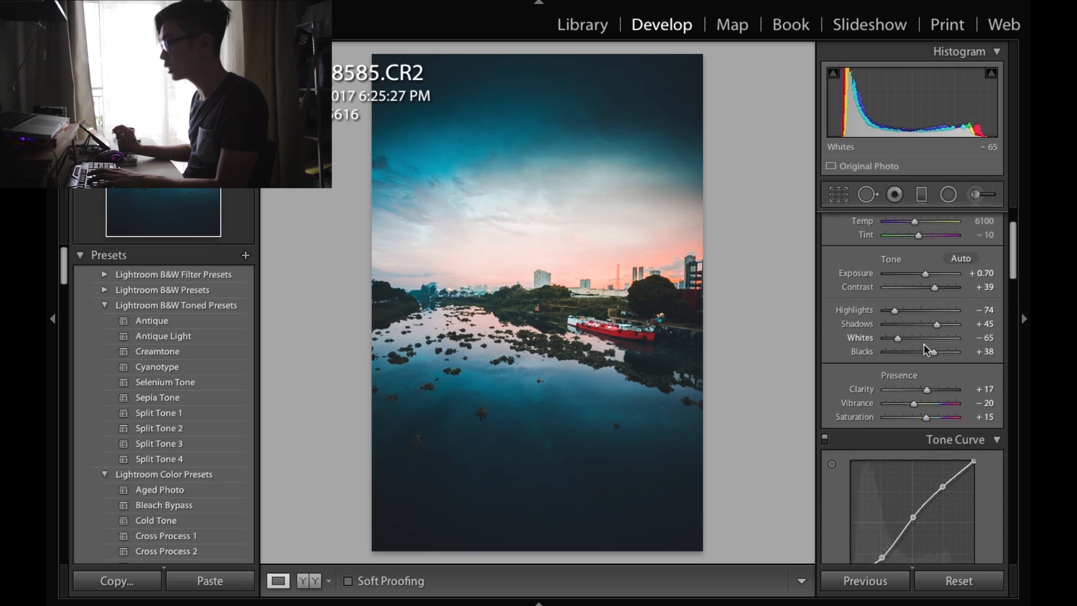
drag(1013, 281, 997, 422)
click(947, 197)
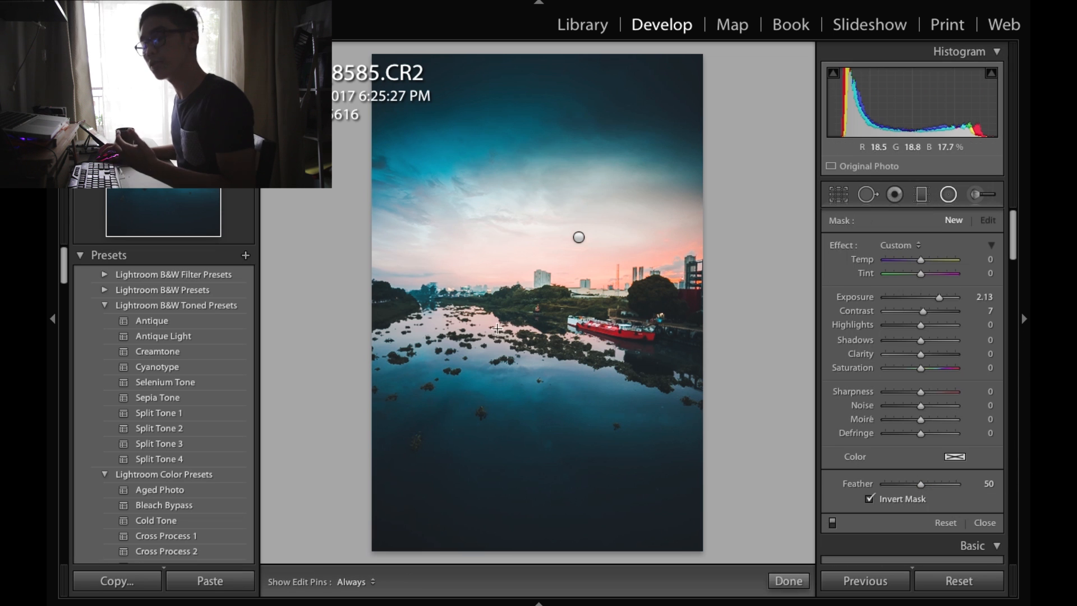
drag(443, 325, 511, 372)
drag(442, 325, 444, 336)
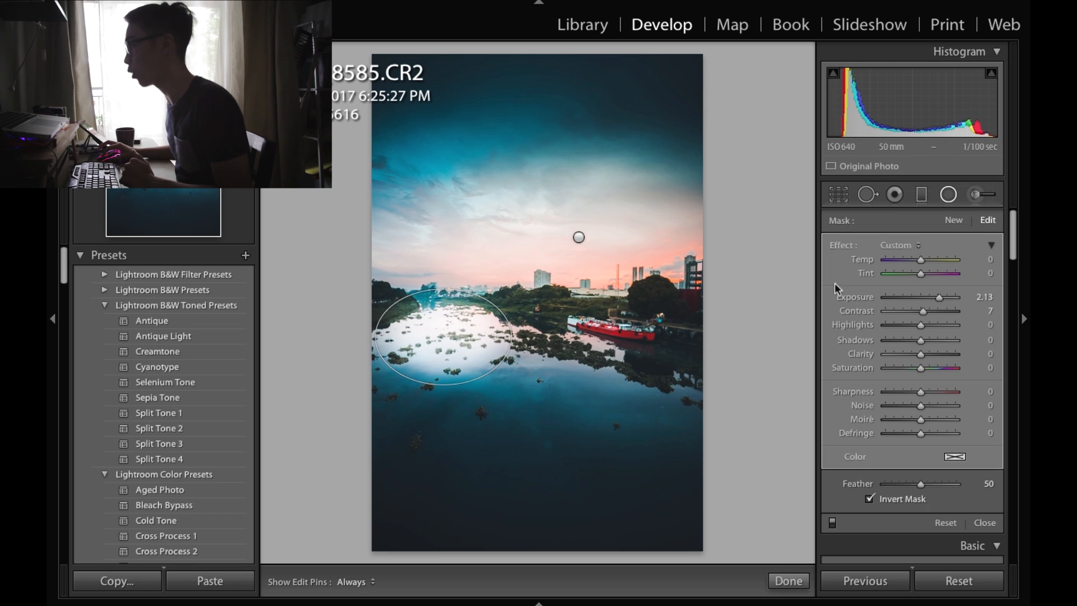
click(927, 300)
drag(927, 300, 920, 299)
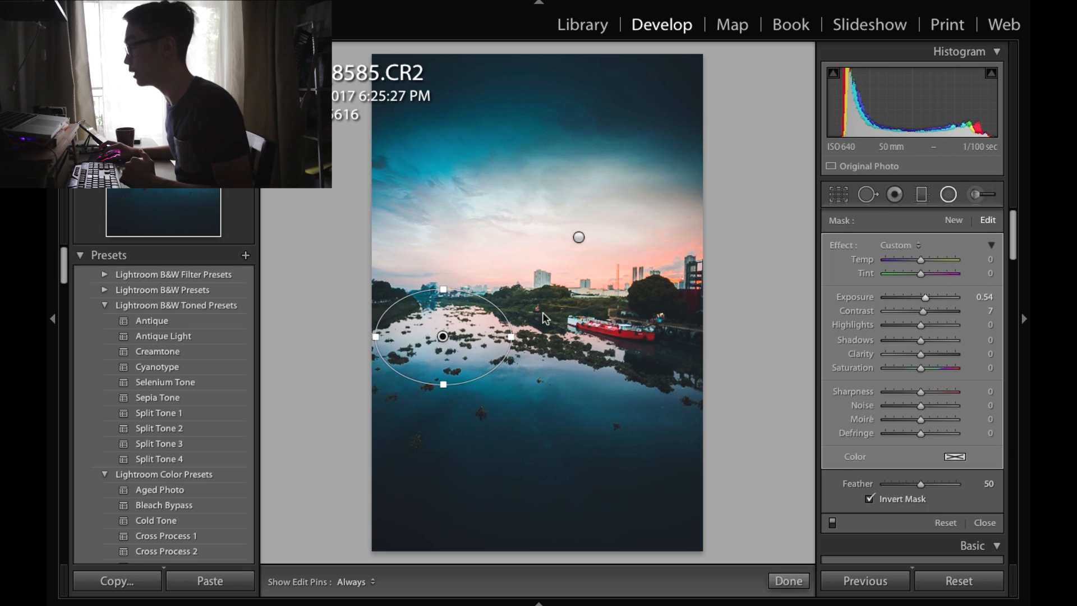
drag(516, 336, 524, 336)
drag(441, 384, 445, 392)
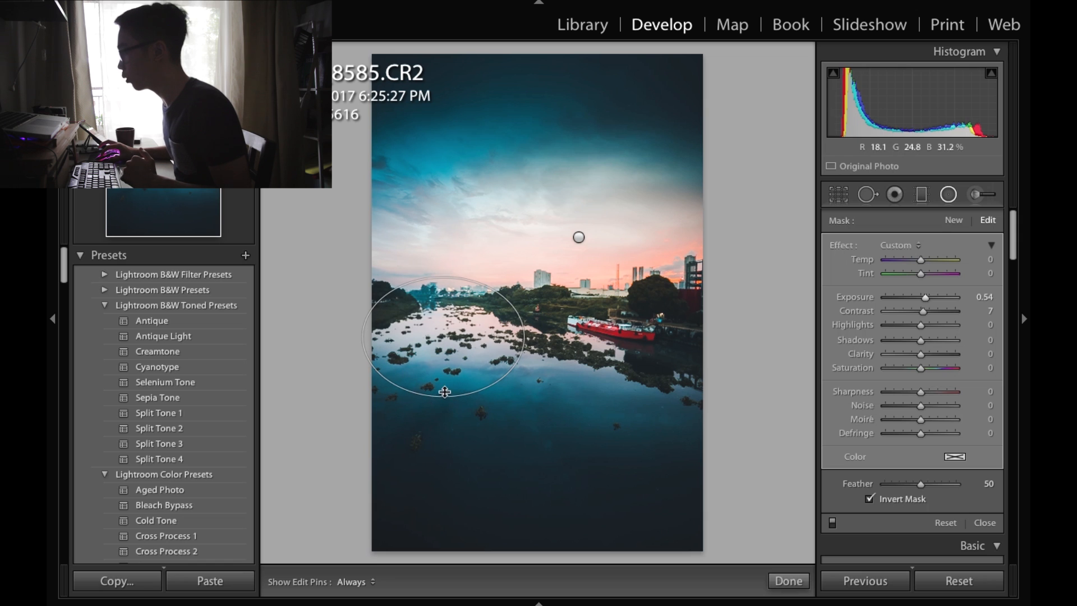
- Duplicate the water radial filter and place the copy over the floating plants just below the red boat
drag(444, 336, 589, 353)
right_click(449, 338)
click(457, 342)
- Duplicate the radial filter onto the central riverbank below the skyline, set the copy's Exposure to 0.34, and finish the filter
right_click(585, 353)
click(600, 359)
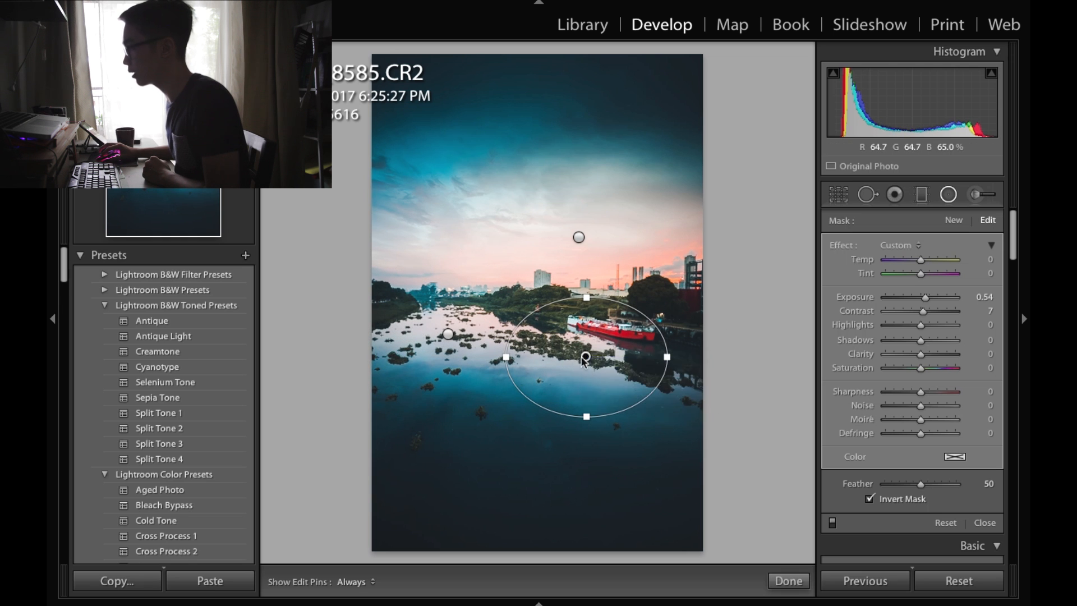
drag(578, 344, 546, 288)
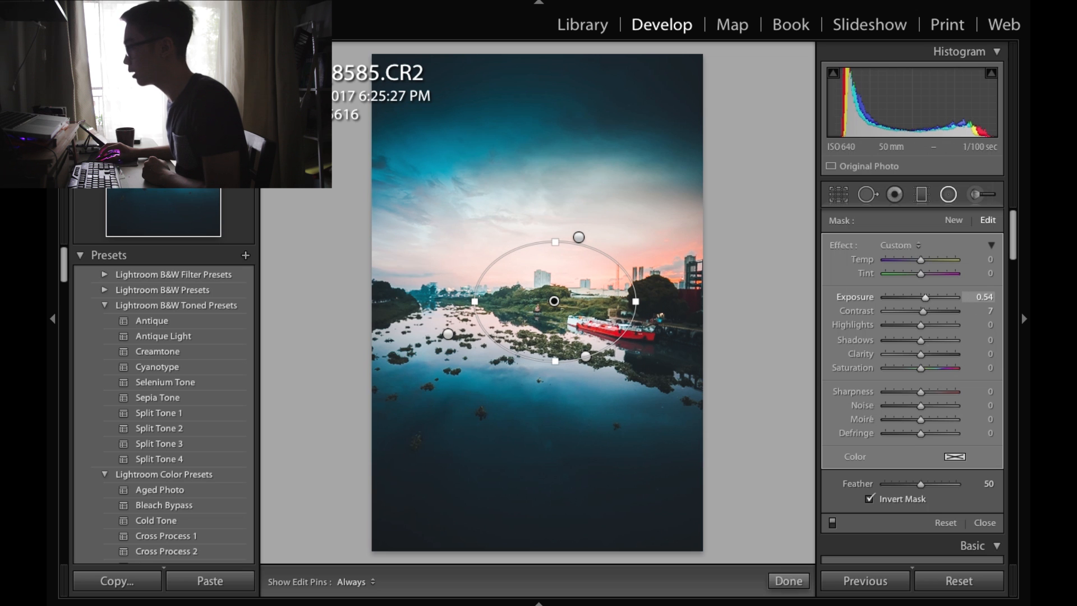
drag(925, 298, 921, 297)
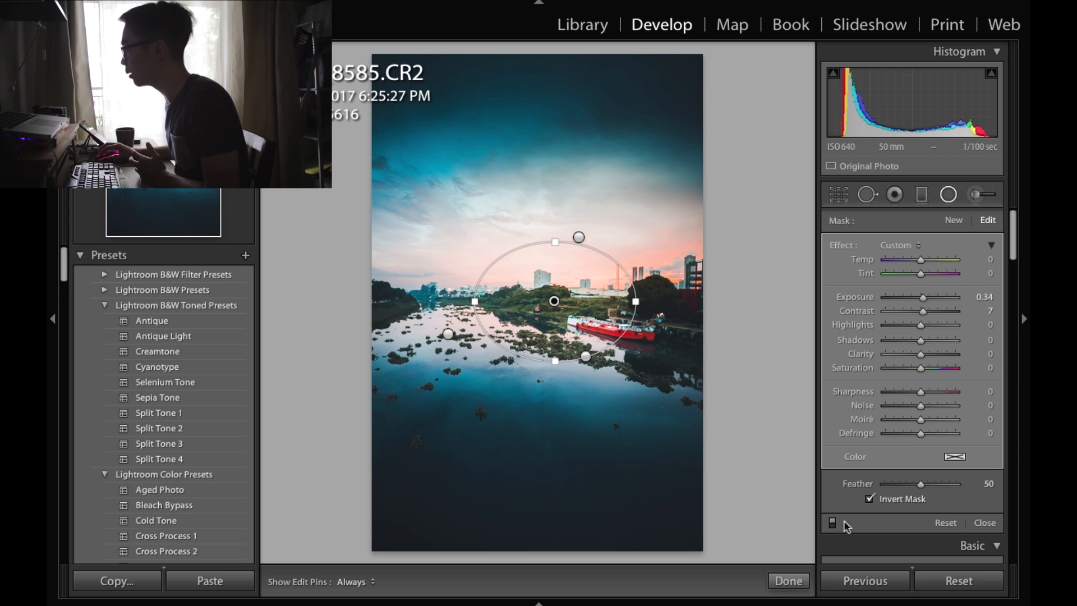
click(789, 580)
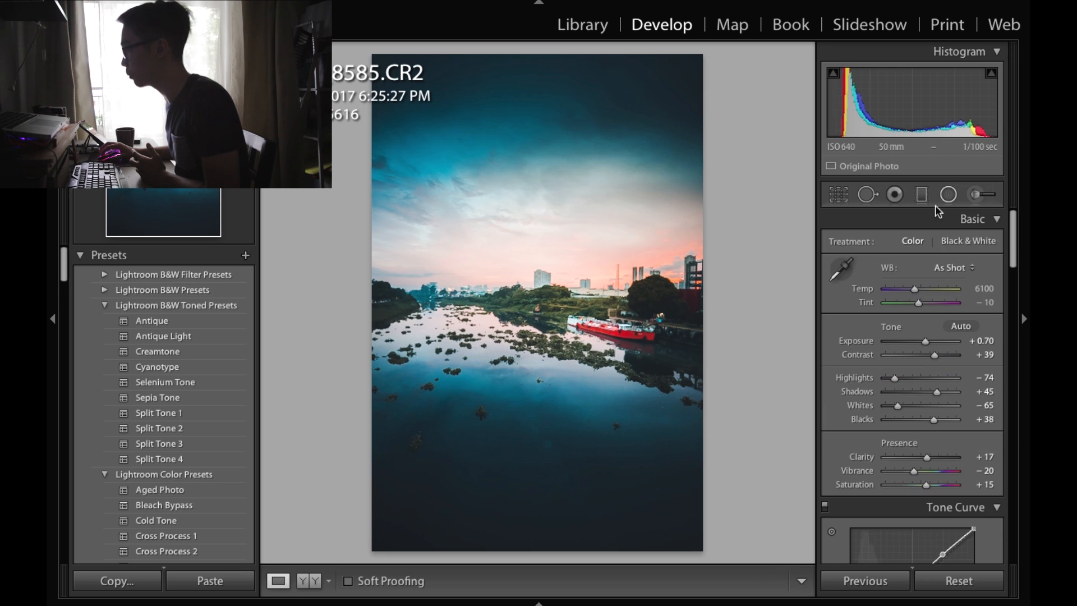
- Duplicate the central riverbank radial filter onto the dark lower-center water, and place another copy over the water near the photo's right edge
click(948, 194)
right_click(554, 301)
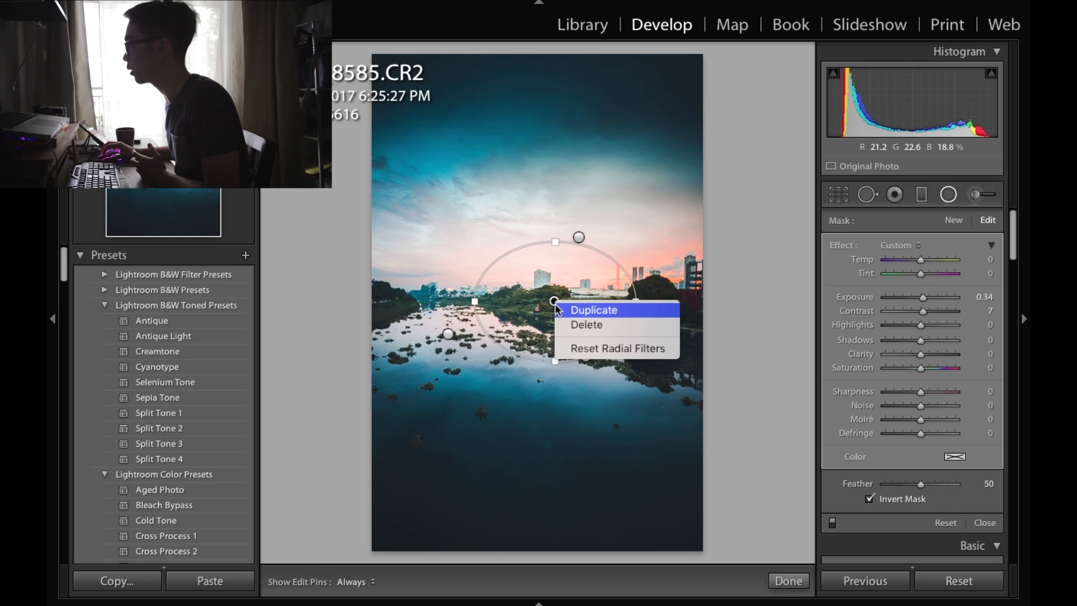
click(594, 310)
drag(554, 302, 527, 421)
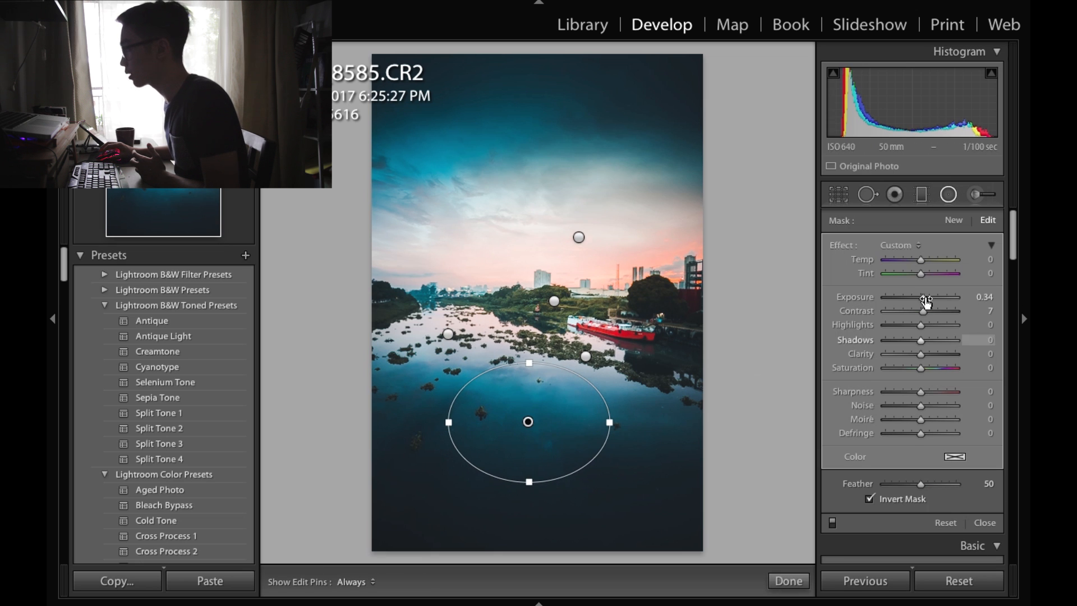
right_click(527, 421)
click(550, 432)
drag(528, 420, 682, 318)
- Add a radial filter copy over the right riverbank, set its Exposure to −0.56, and duplicate it onto the left bank at the photo's edge
right_click(666, 391)
click(691, 397)
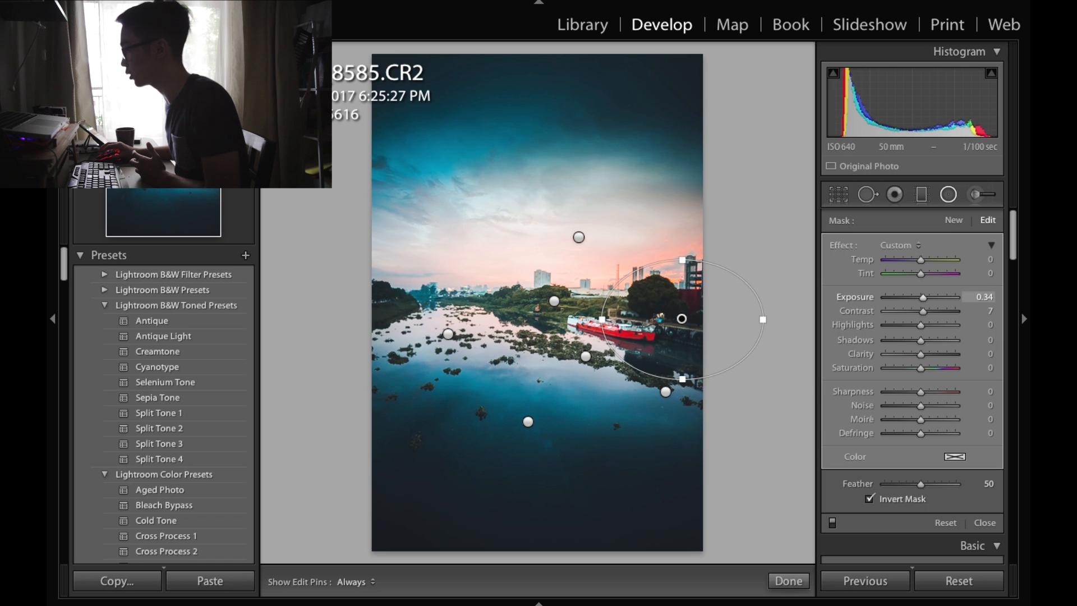
drag(923, 298, 914, 298)
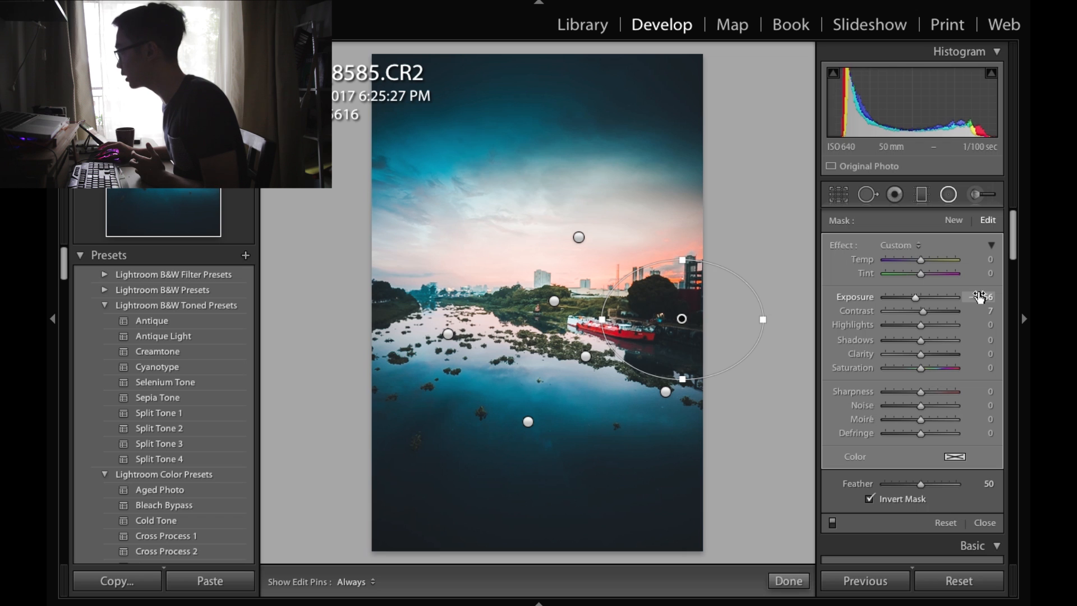
right_click(682, 318)
click(729, 321)
drag(569, 323, 353, 311)
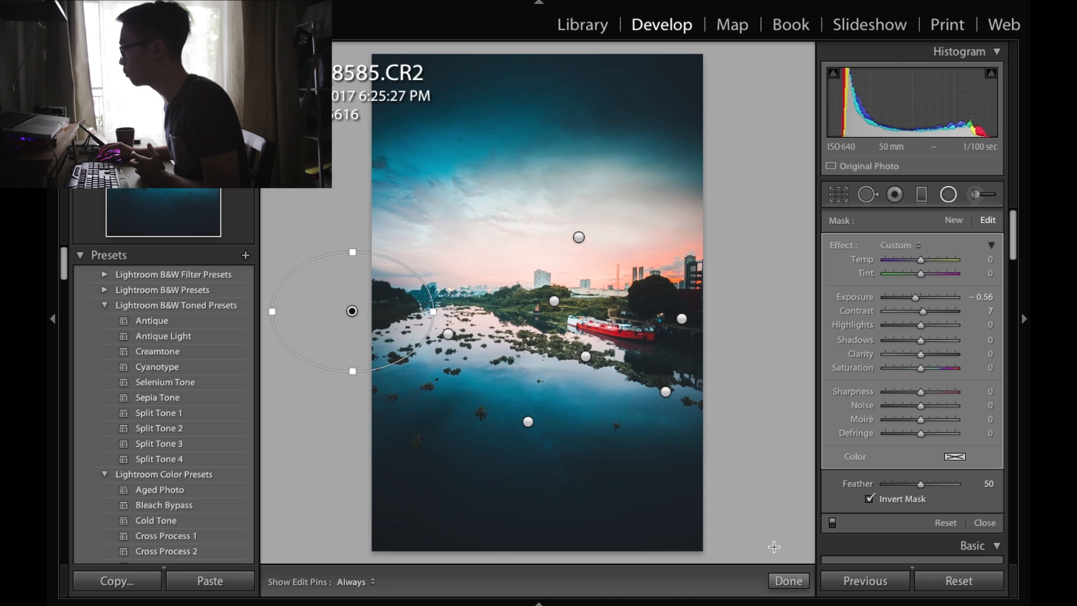
click(788, 581)
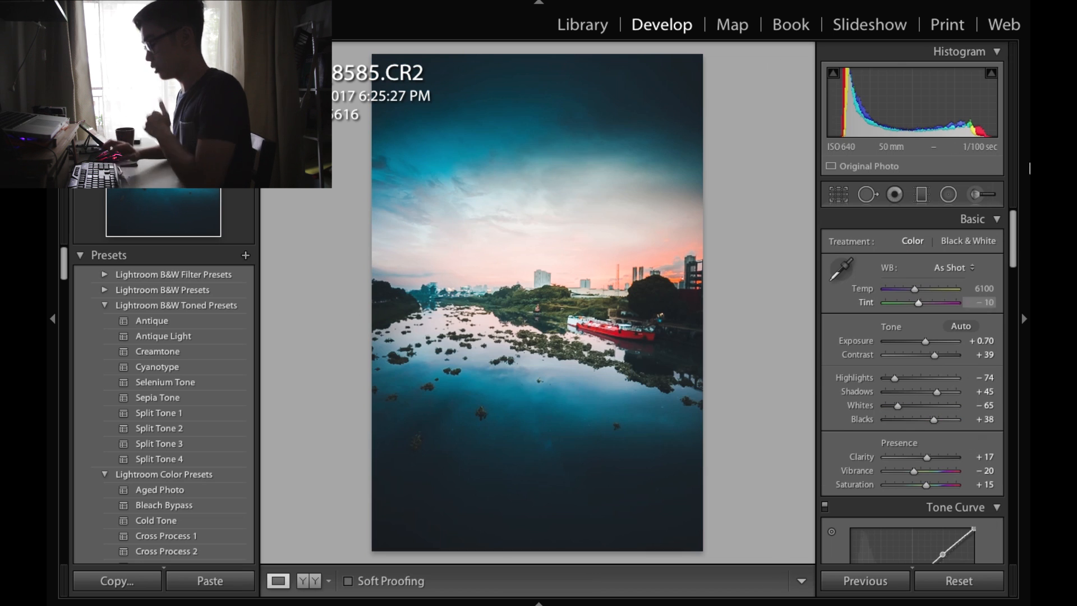
- Toggle all radial filters off and on repeatedly to compare their effect on the photo, leaving them enabled
click(948, 194)
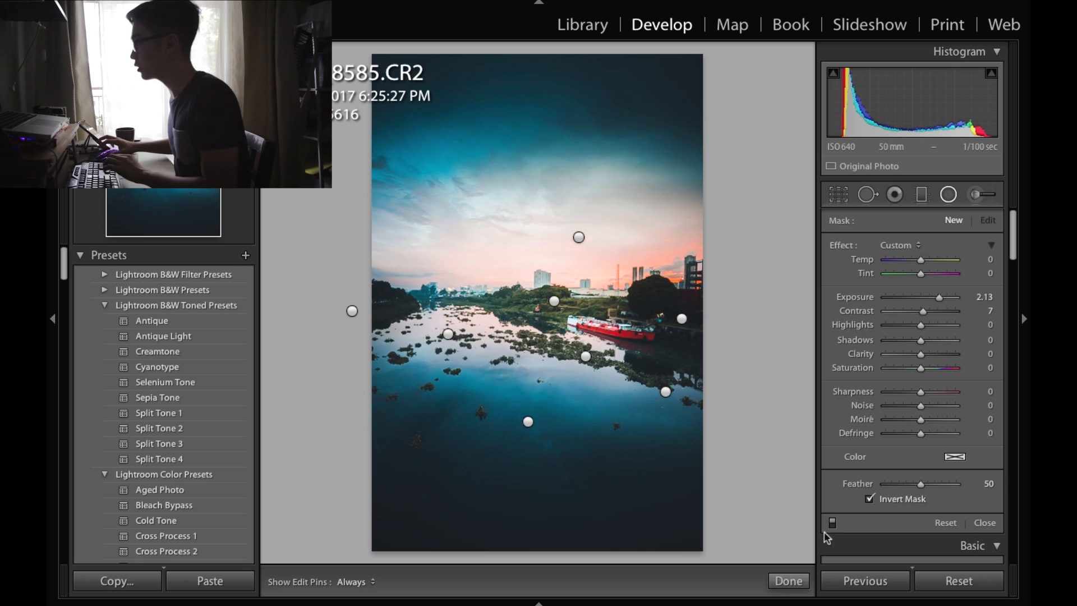
click(833, 522)
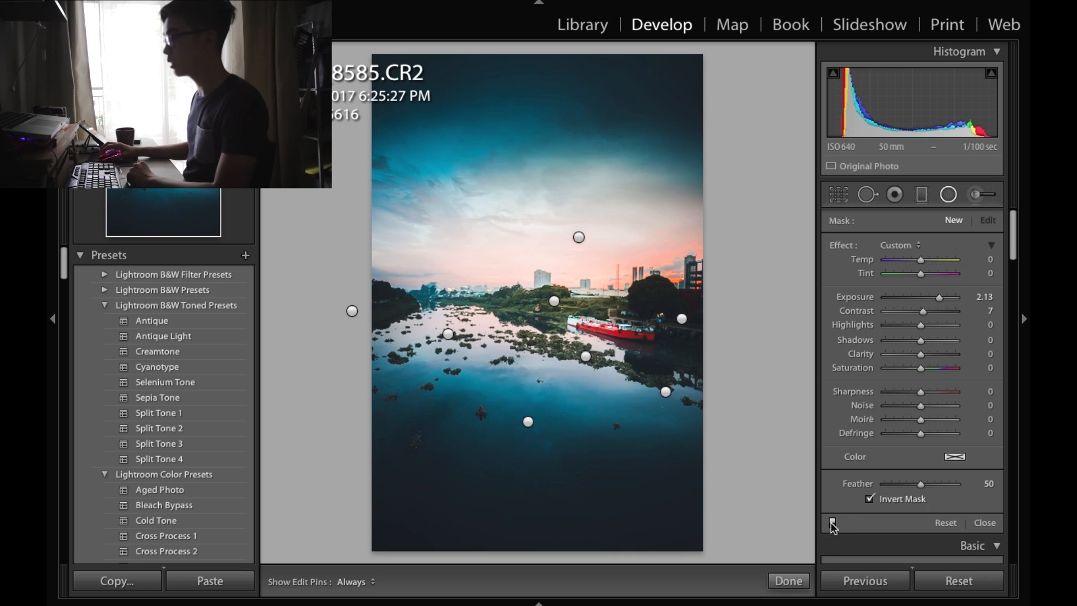
click(832, 523)
click(832, 523)
click(832, 523)
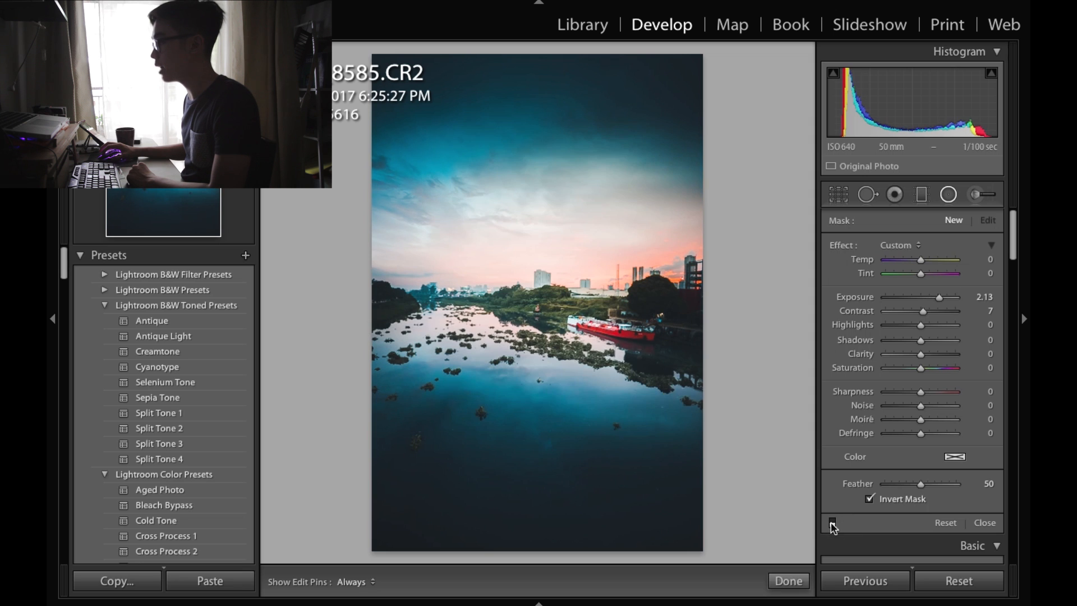
click(833, 523)
click(832, 523)
click(833, 523)
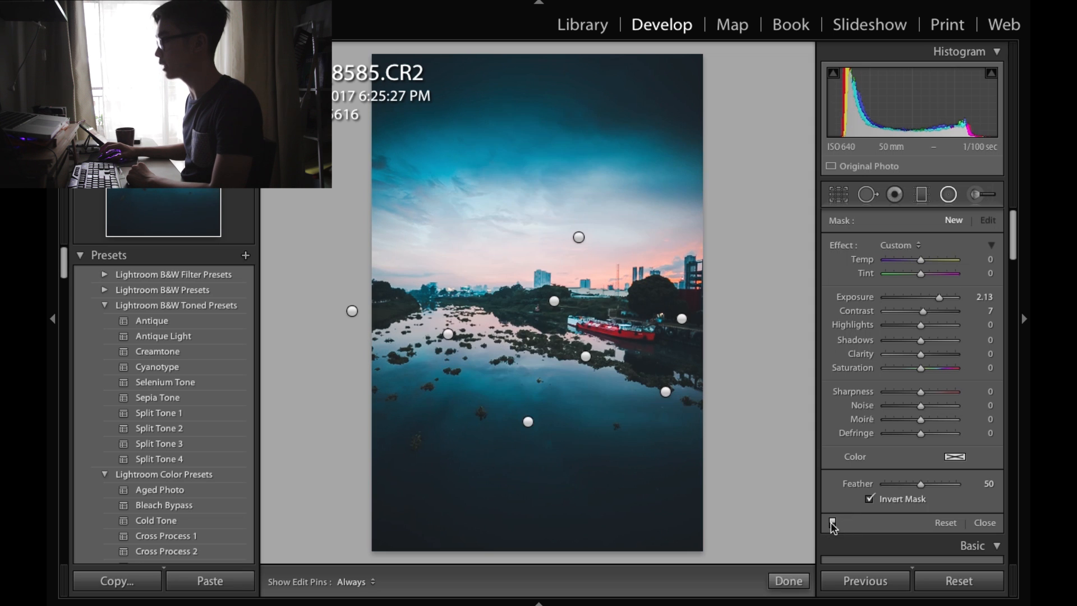
click(833, 523)
click(832, 523)
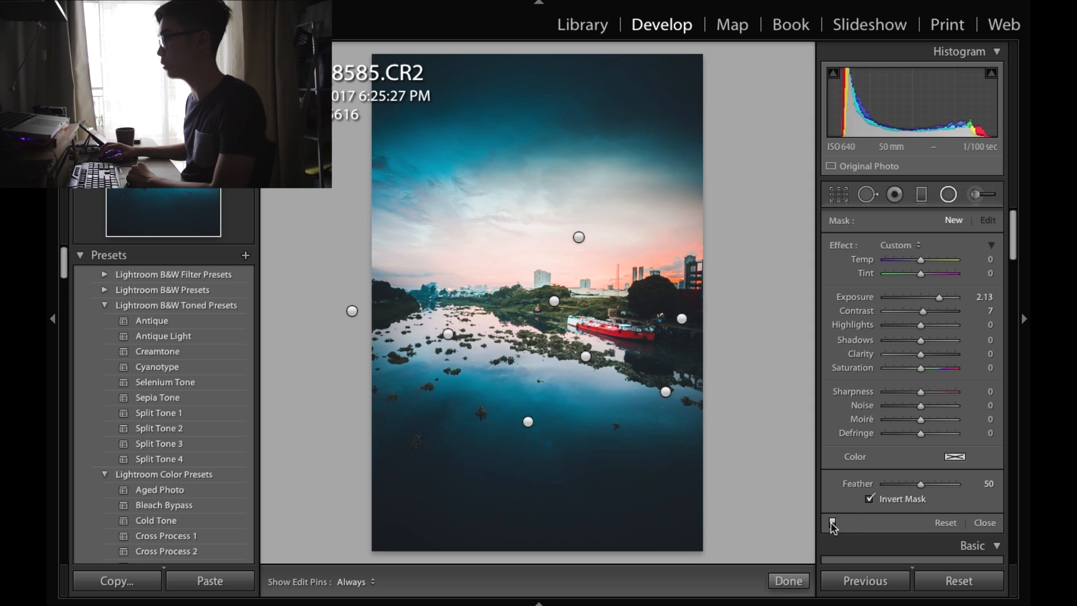
click(833, 523)
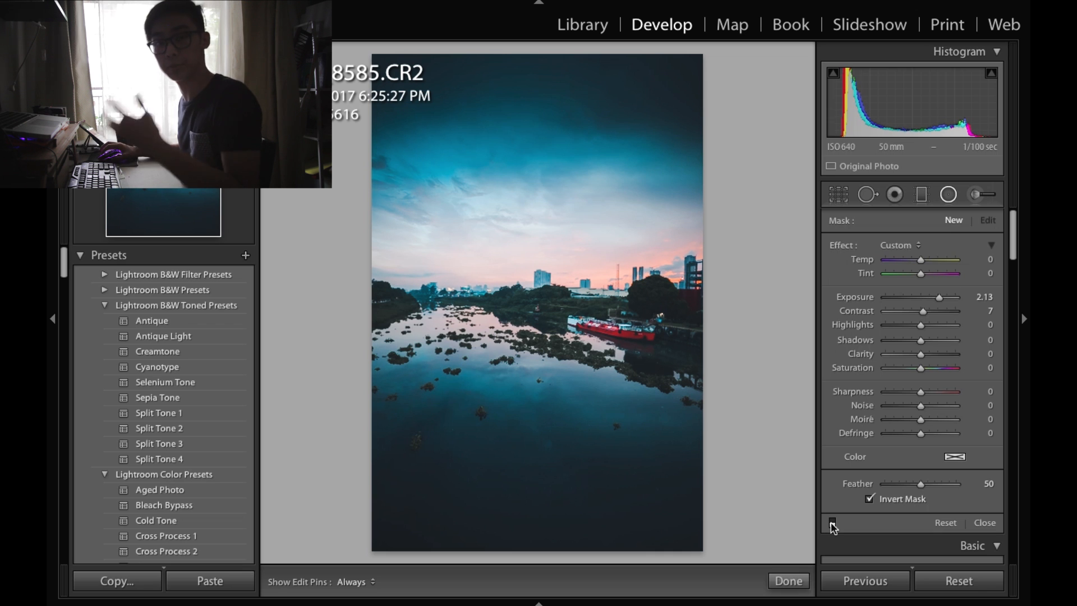
click(833, 522)
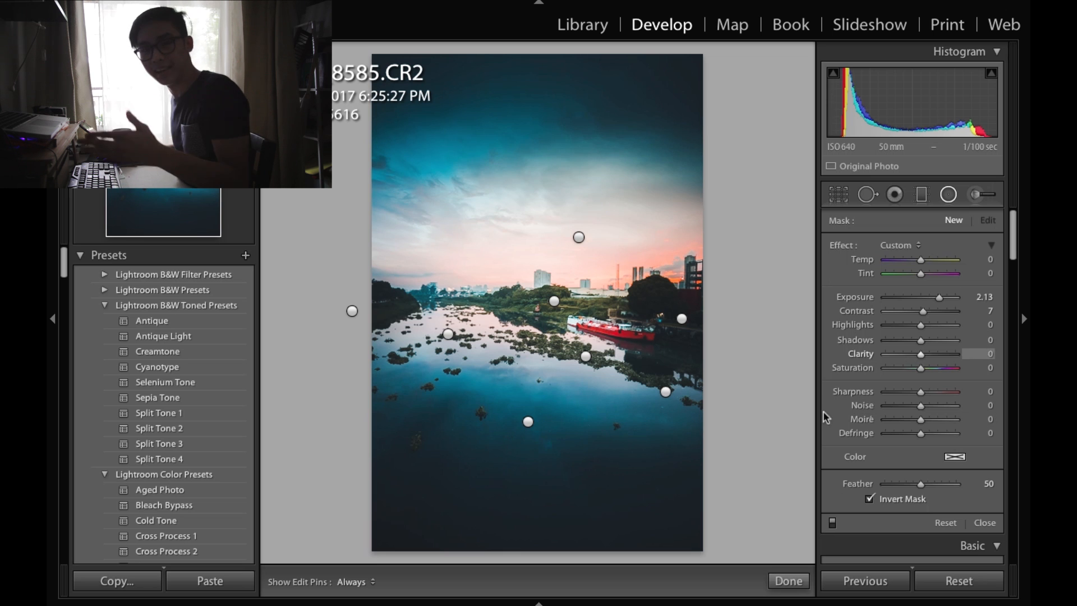
- Duplicate the lower-center water radial filter to place copies over the dark water at the photo's lower right and lower left
drag(528, 422, 428, 456)
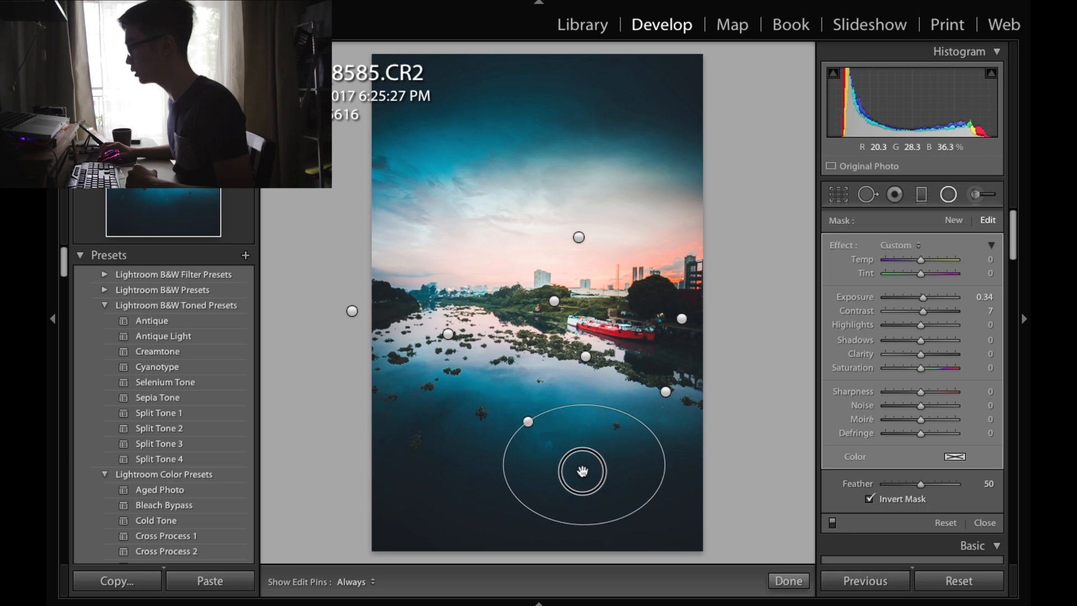
right_click(586, 470)
click(620, 479)
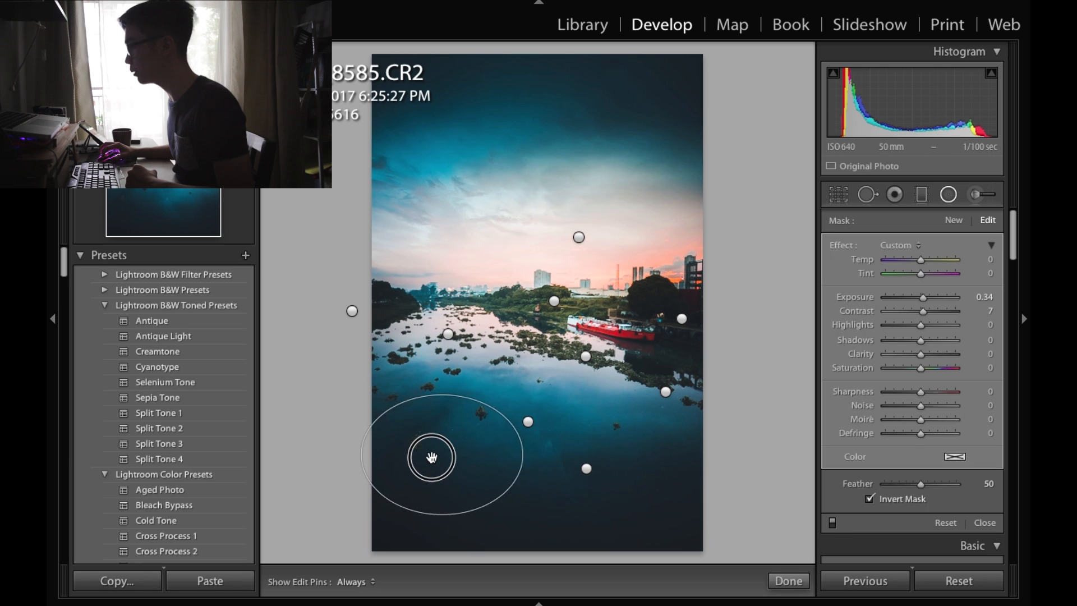
right_click(428, 453)
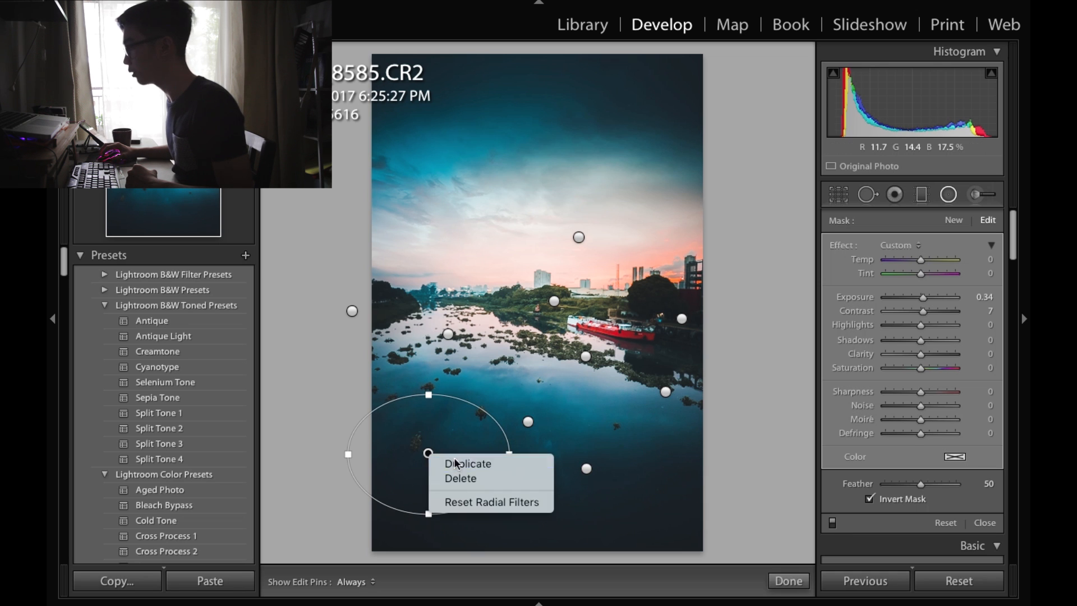
- Duplicate the lower-left radial filter onto the distant skyline at the left, and flatten the copy into a narrow horizontal ellipse
click(460, 463)
drag(428, 452, 469, 293)
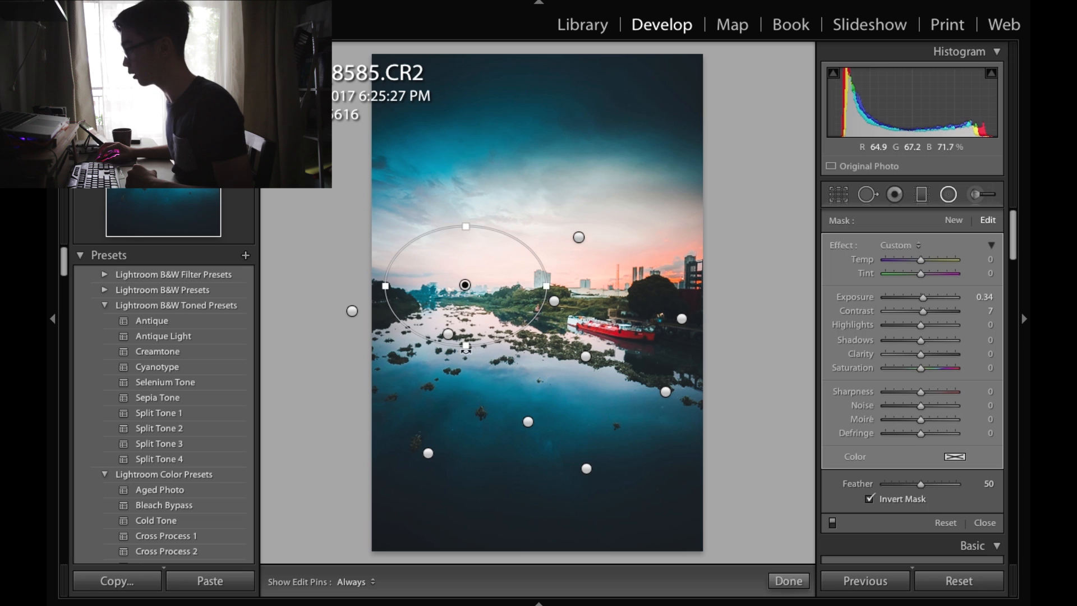
drag(468, 339, 465, 307)
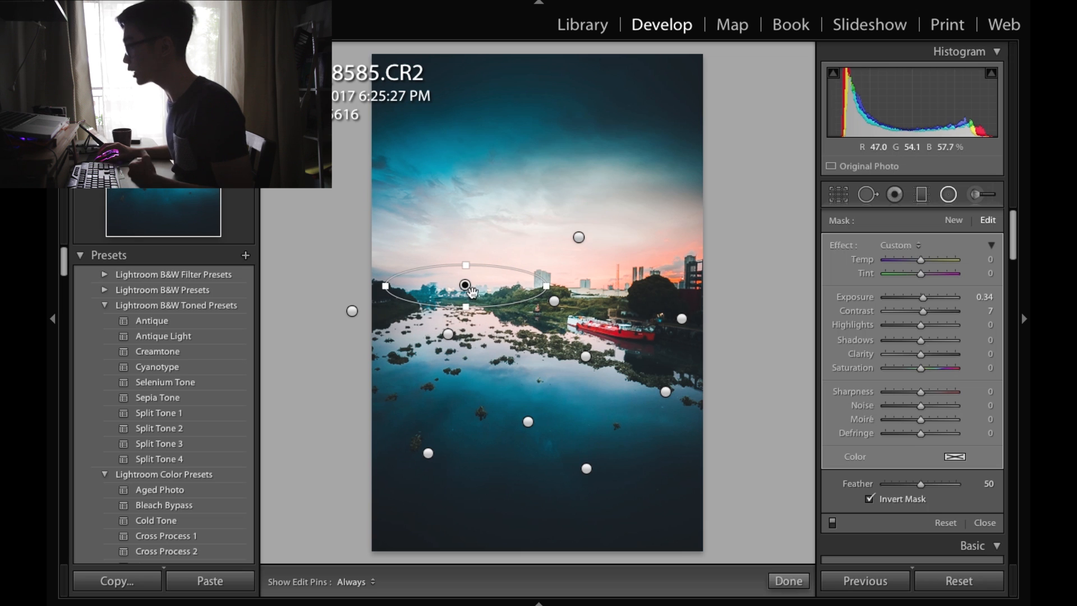
- Duplicate the flattened radial filter onto the water at the photo's right edge, lower the copy's Exposure, and finish the filter
right_click(476, 296)
click(475, 296)
drag(465, 284, 725, 381)
drag(923, 296, 918, 297)
click(788, 581)
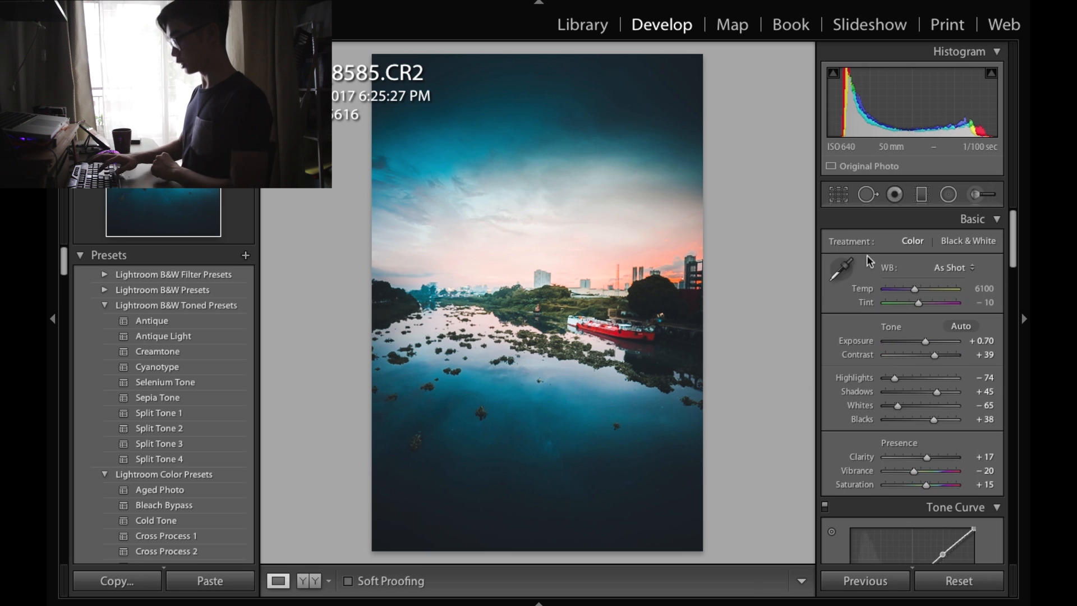
- Show the original version of the photo to compare it with the finished grade
key(backslash)
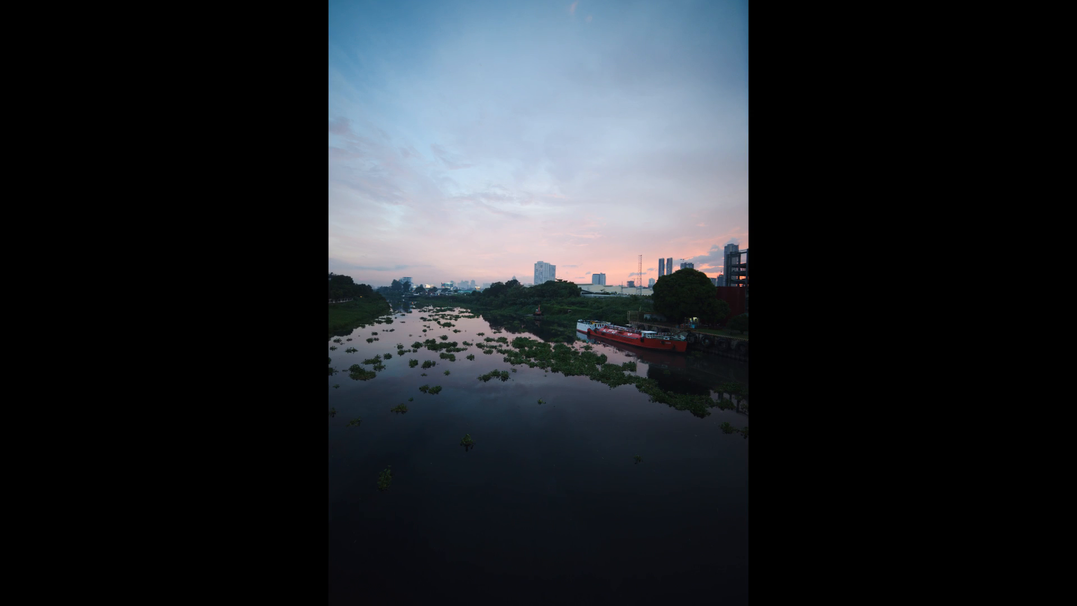